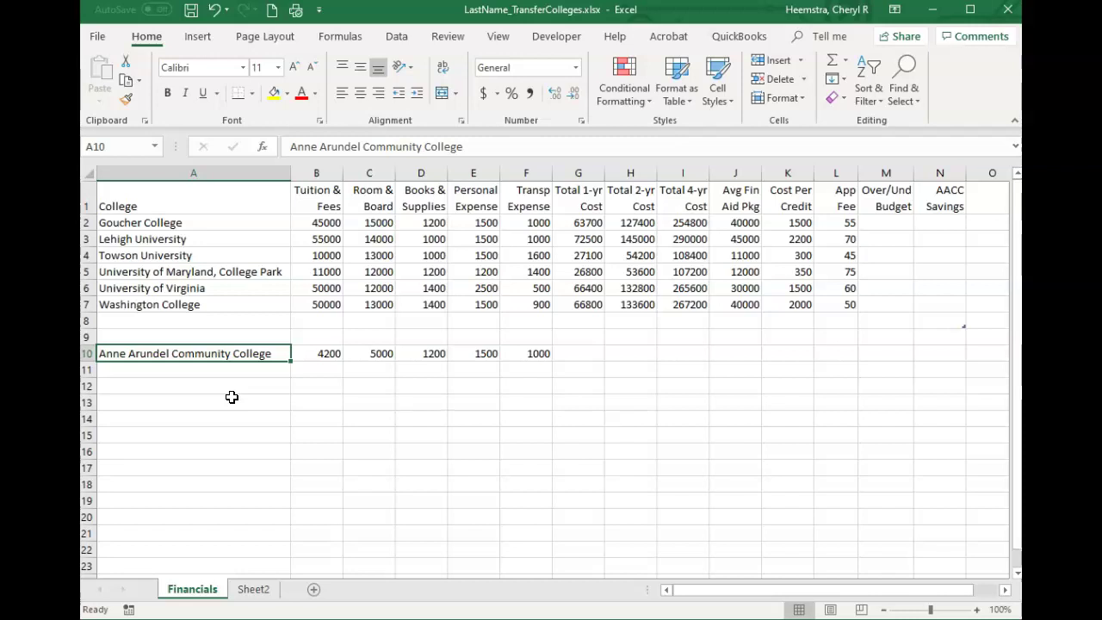
# Check the Anne Arundel Community College cost entries and the one-year total formula for Washington College.
pyautogui.click(332, 354)
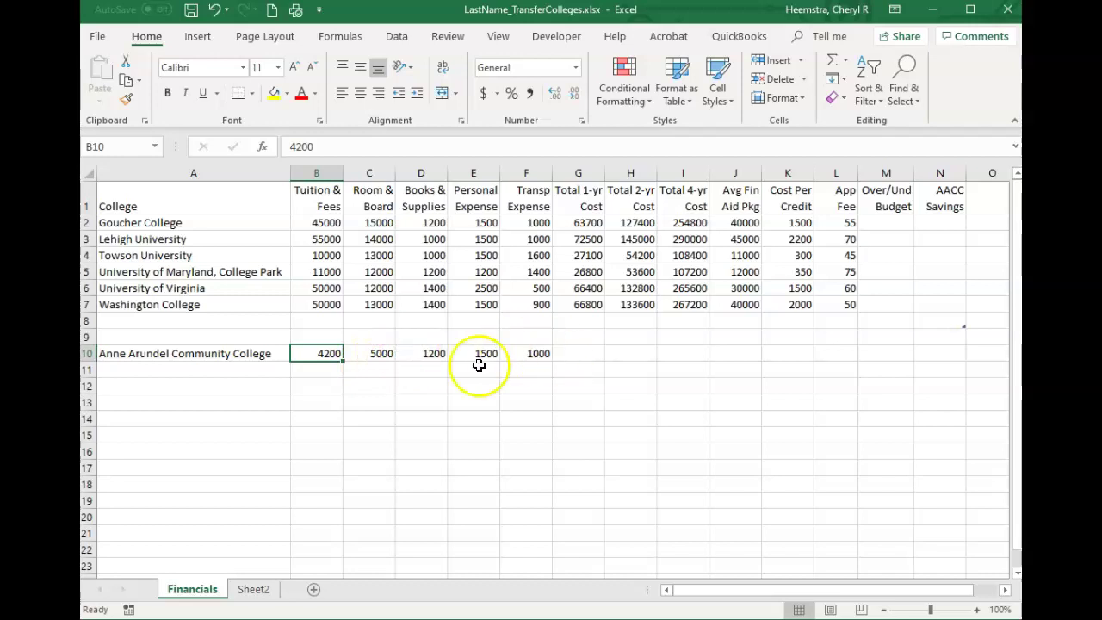
pyautogui.click(383, 356)
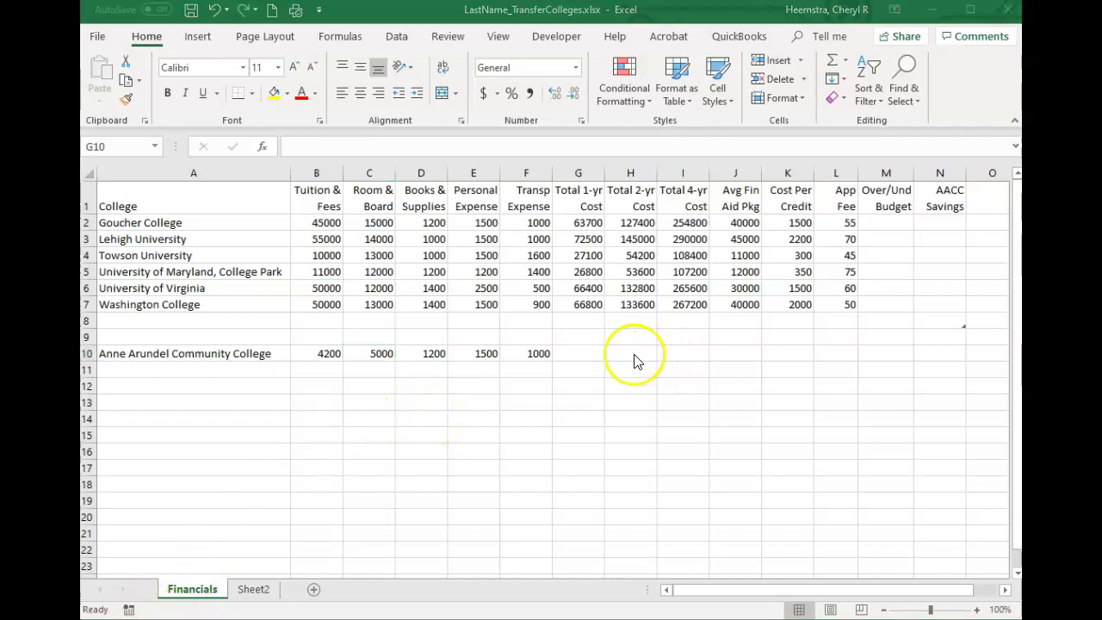
pyautogui.click(583, 356)
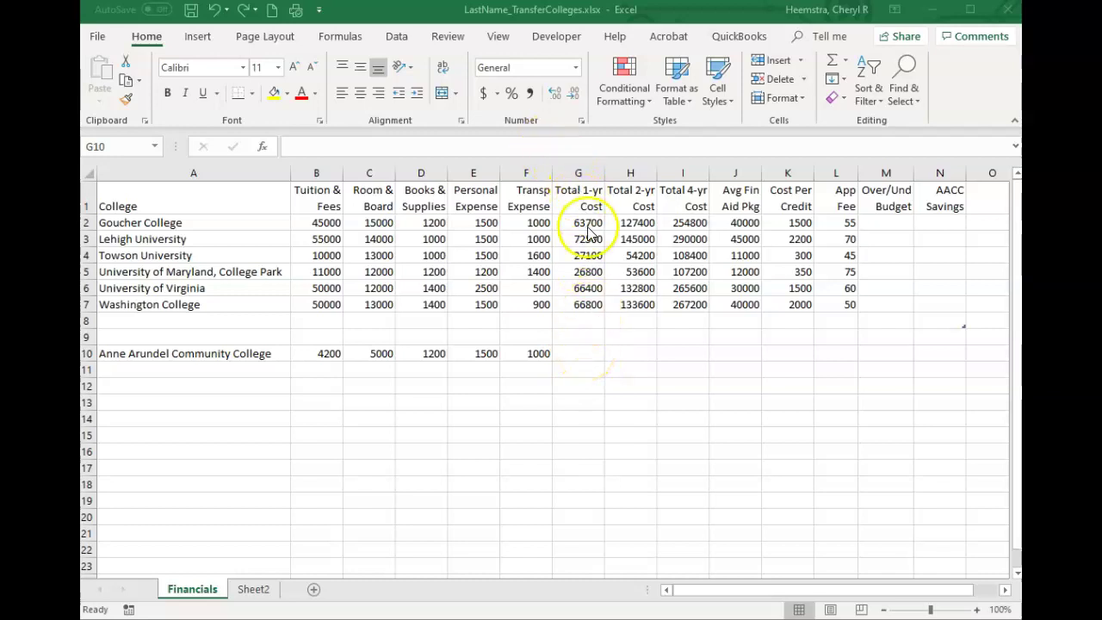
pyautogui.click(584, 303)
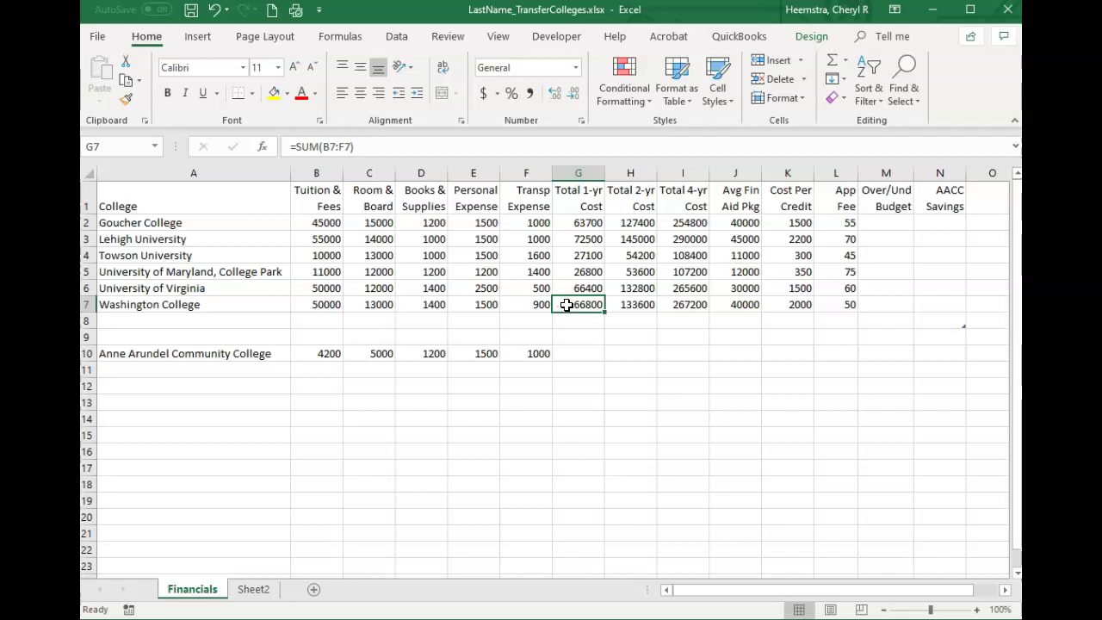
pyautogui.doubleClick(568, 305)
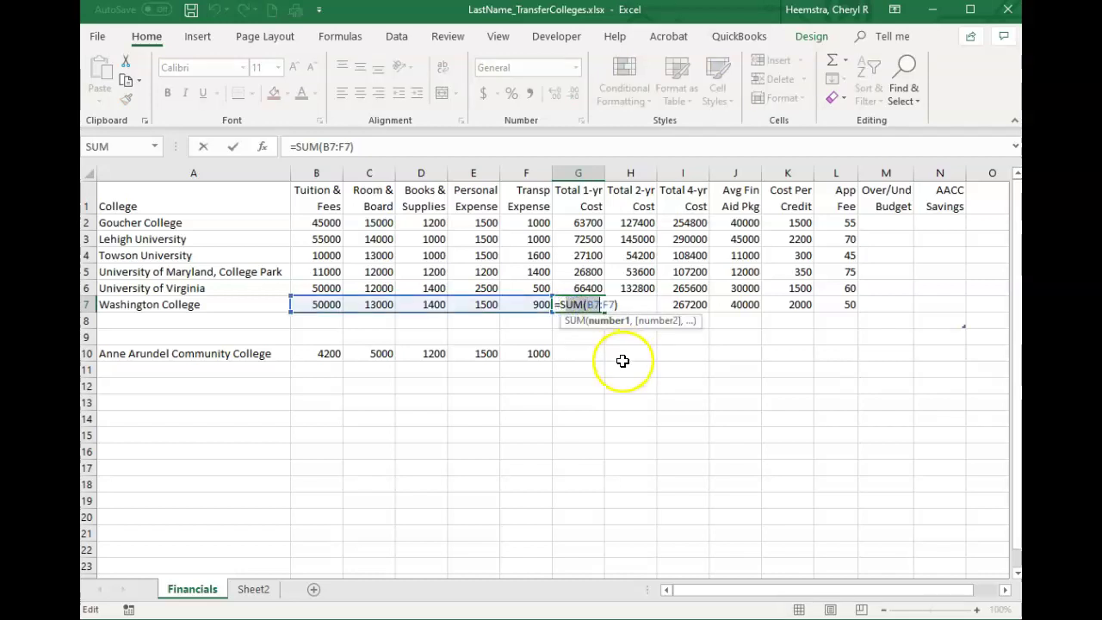
pyautogui.press('Escape')
# Copy Washington College's one-year and two-year total cost formulas (G7:H7) into the Anne Arundel Community College row, starting at G10.
pyautogui.moveTo(583, 308); pyautogui.dragTo(633, 306)
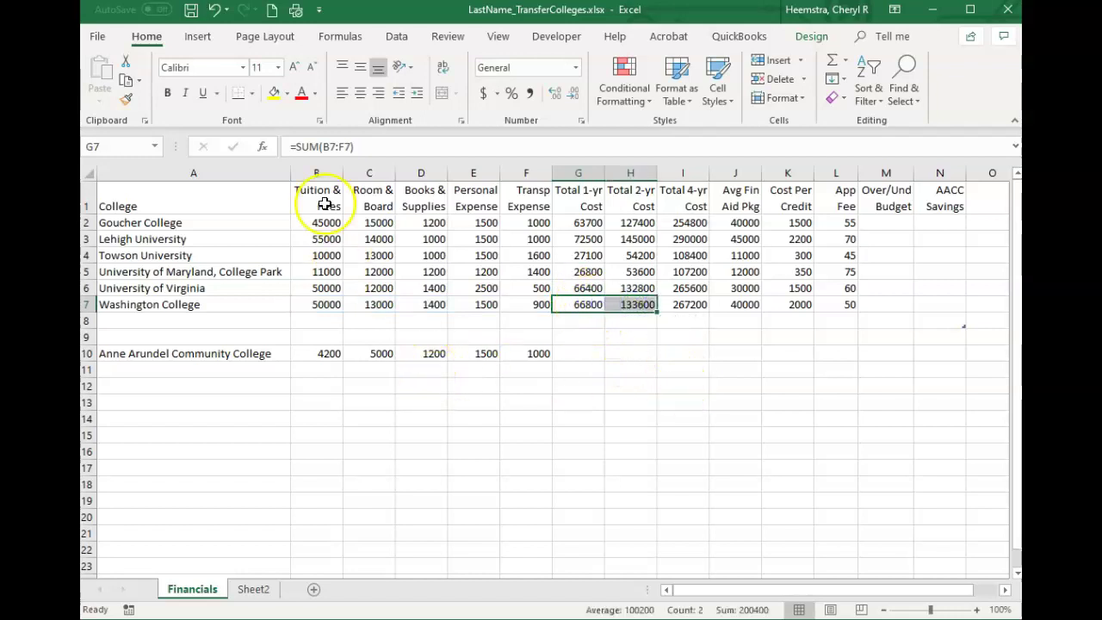
pyautogui.click(128, 80)
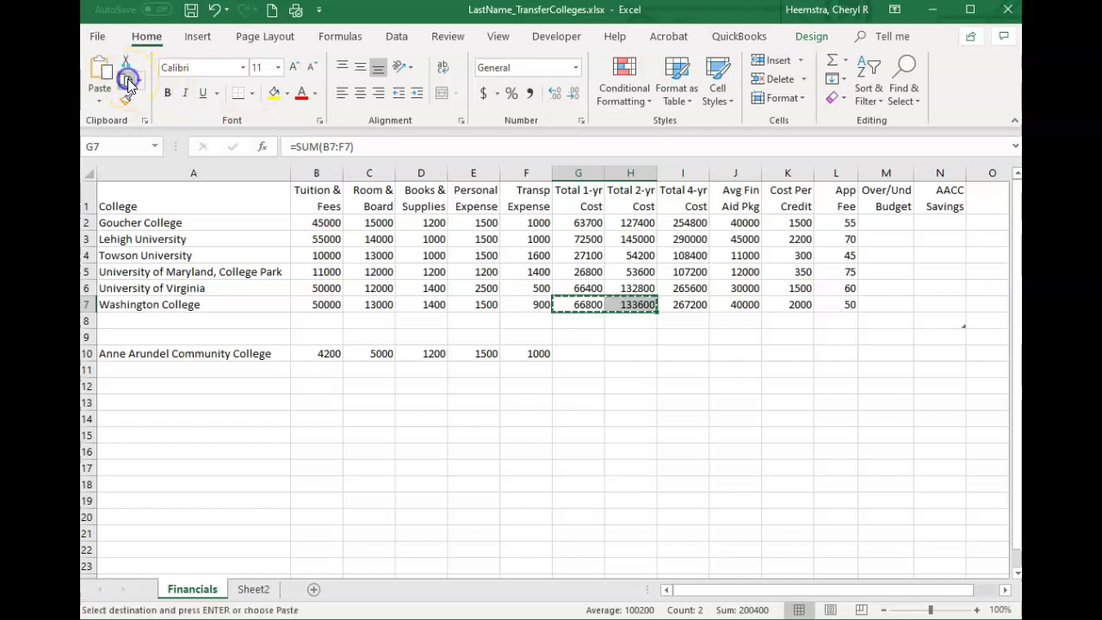
pyautogui.click(581, 352)
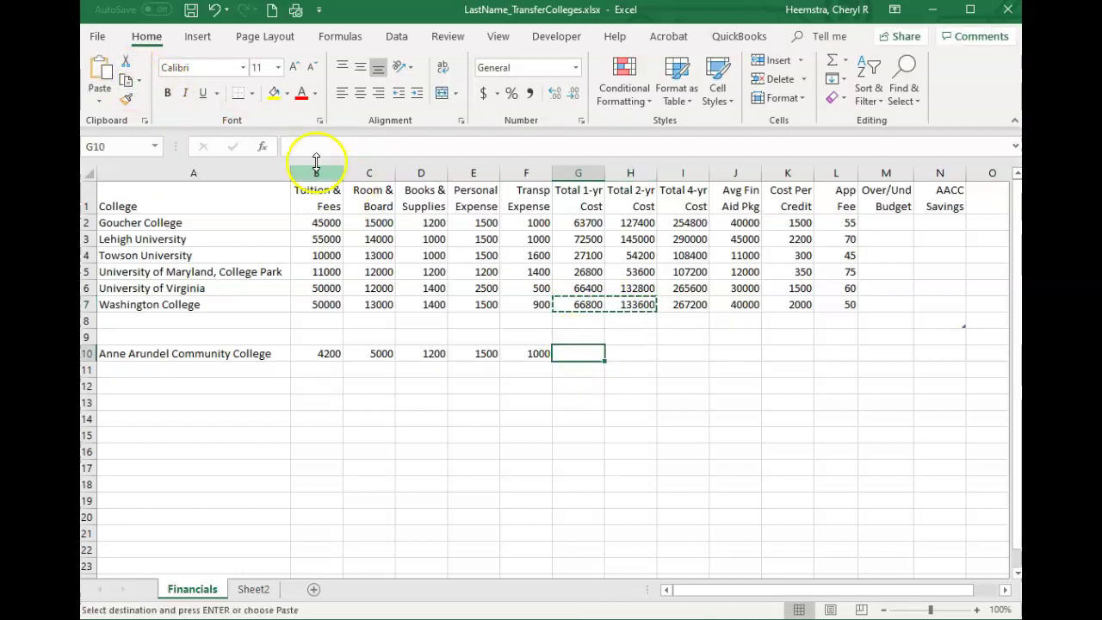
pyautogui.click(99, 68)
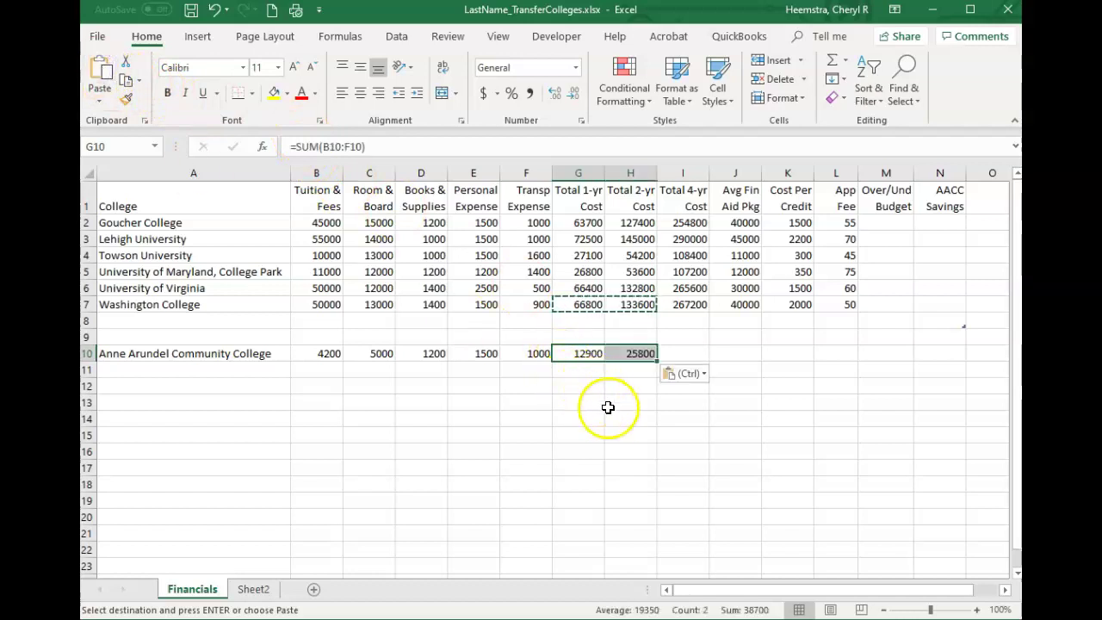
pyautogui.press('Escape')
# Inspect the copied one-year and two-year total formulas in the Anne Arundel Community College row, G10 and H10.
pyautogui.click(578, 352)
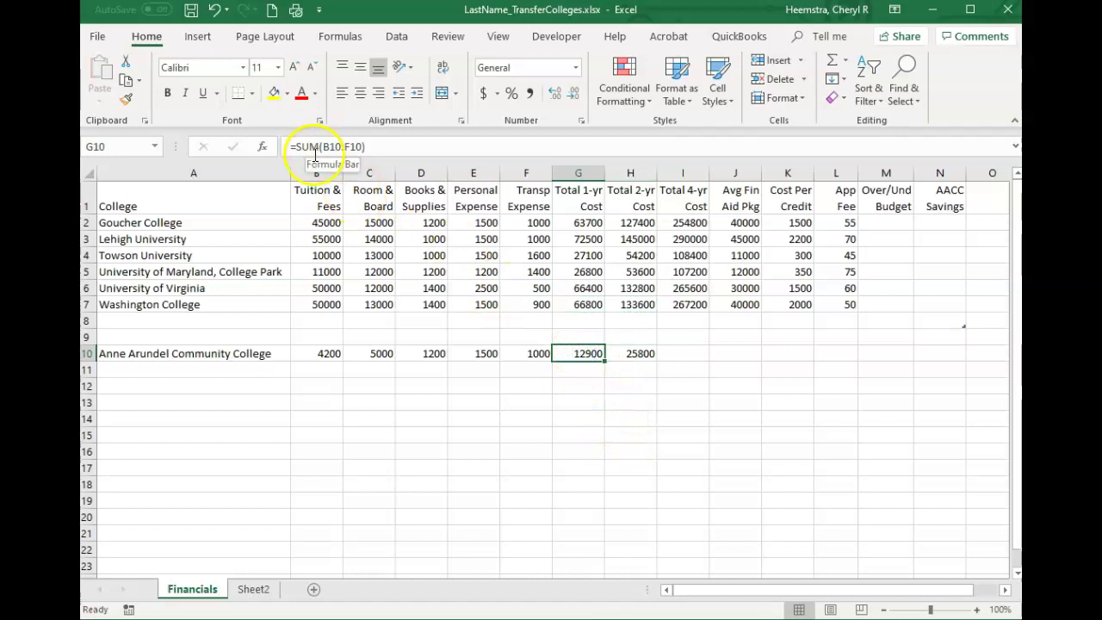
pyautogui.click(599, 494)
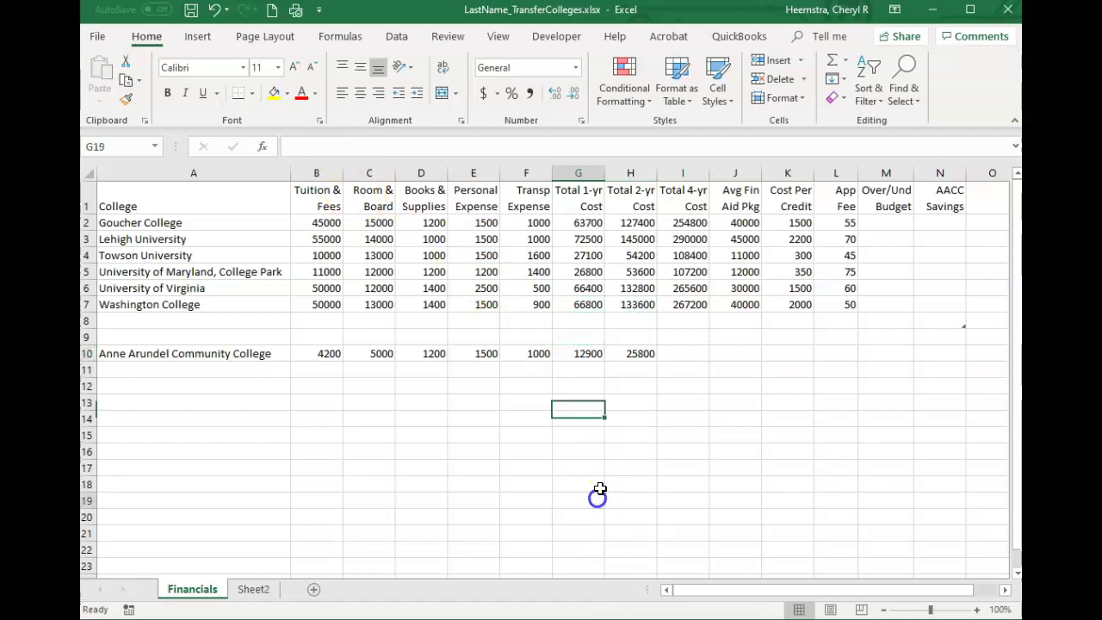
pyautogui.click(571, 354)
pyautogui.hotkey('alt', '=')
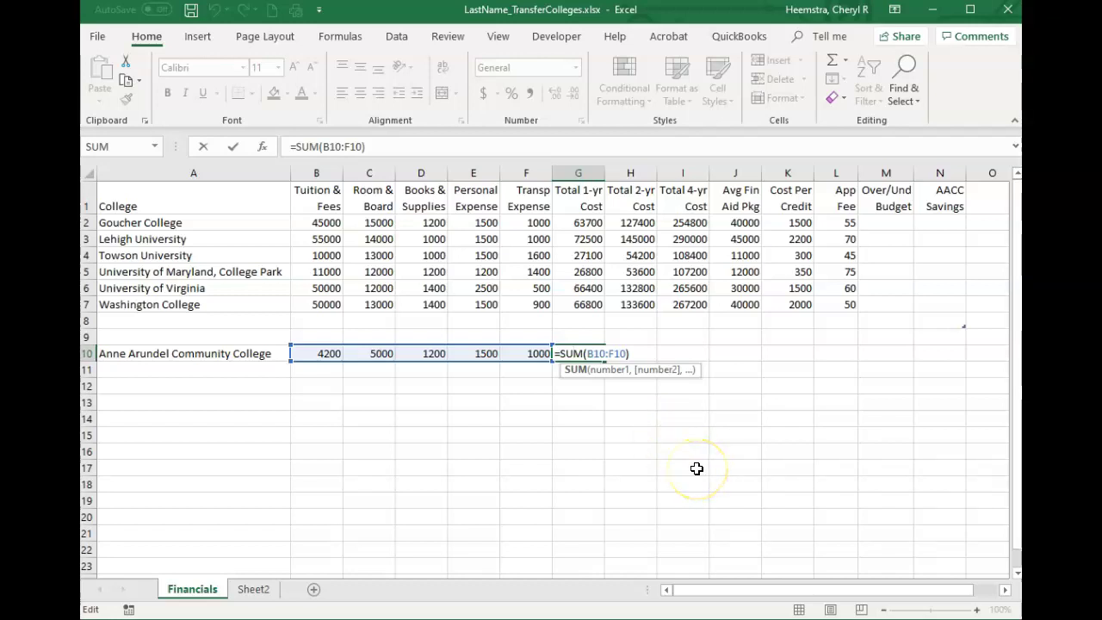
pyautogui.hotkey('ctrl', 'Return')
pyautogui.click(628, 353)
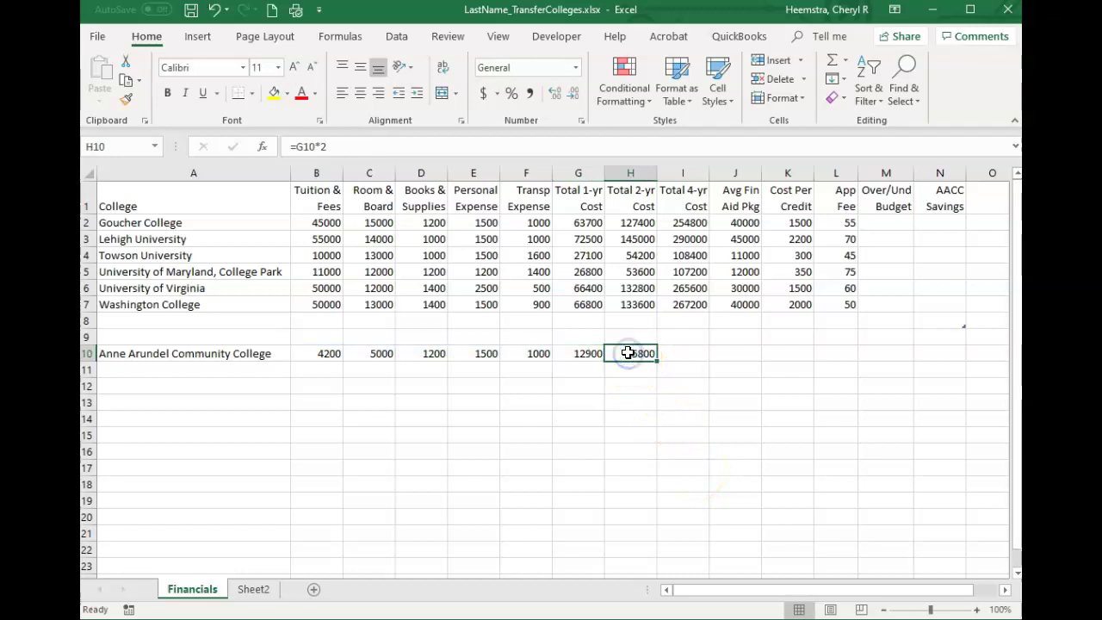
pyautogui.press('Up')
pyautogui.press('Up')
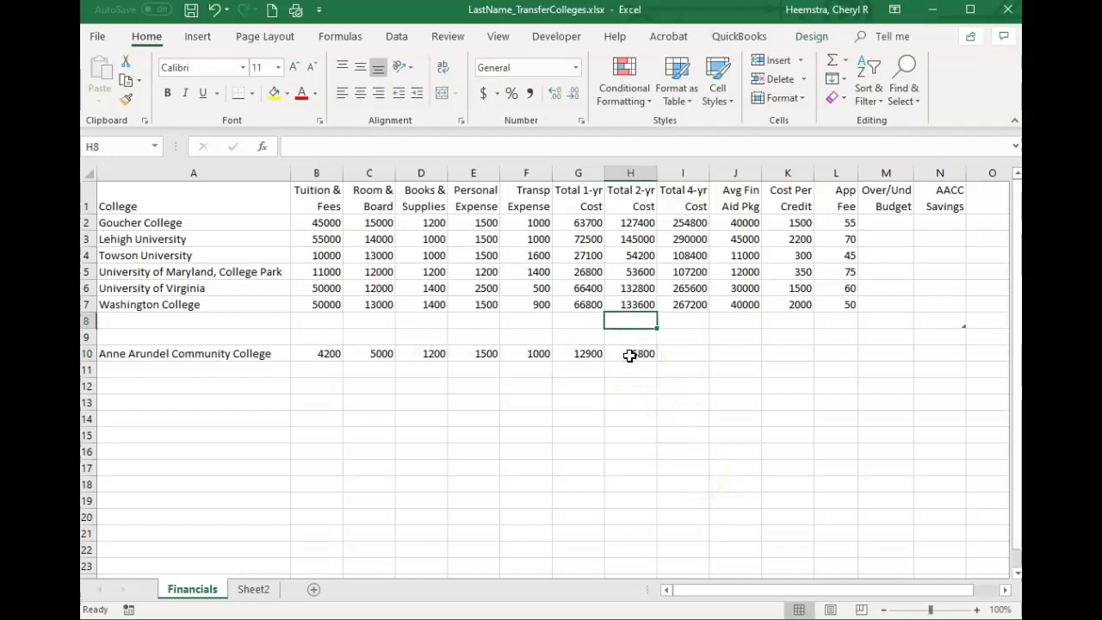
pyautogui.click(629, 354)
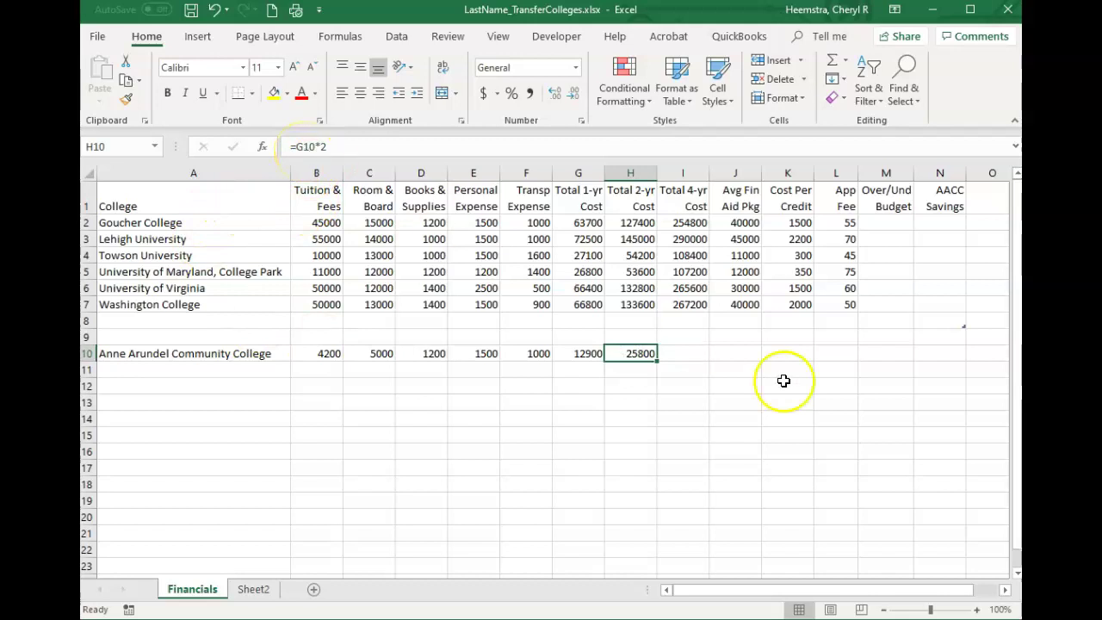
pyautogui.click(541, 422)
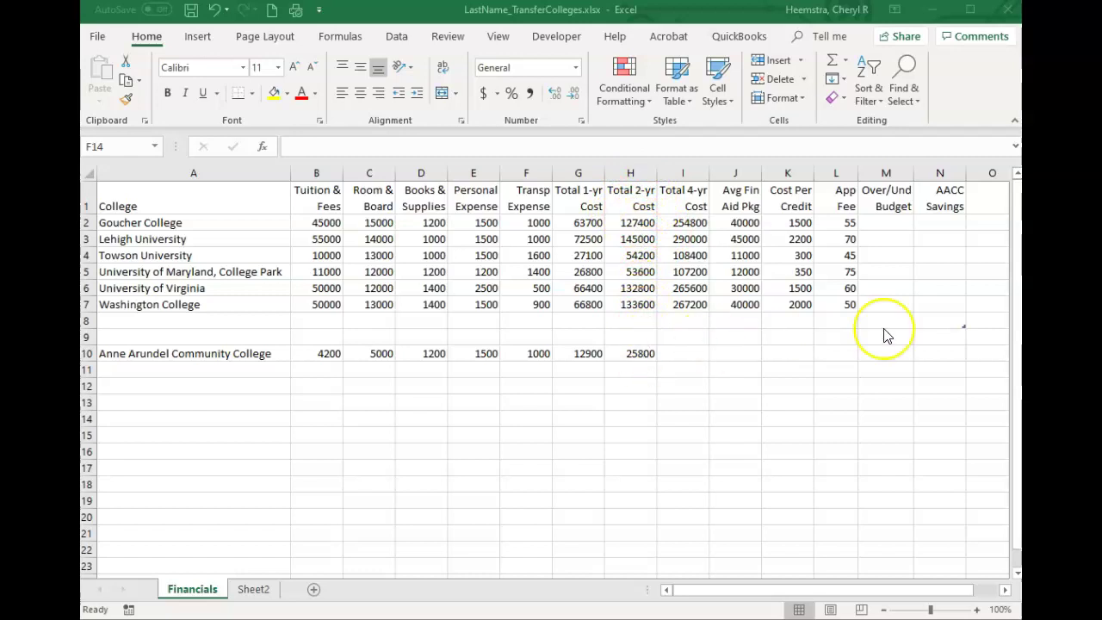
# Enter the formula =H2-H10 in N2 to calculate AACC Savings for Goucher College.
pyautogui.click(947, 220)
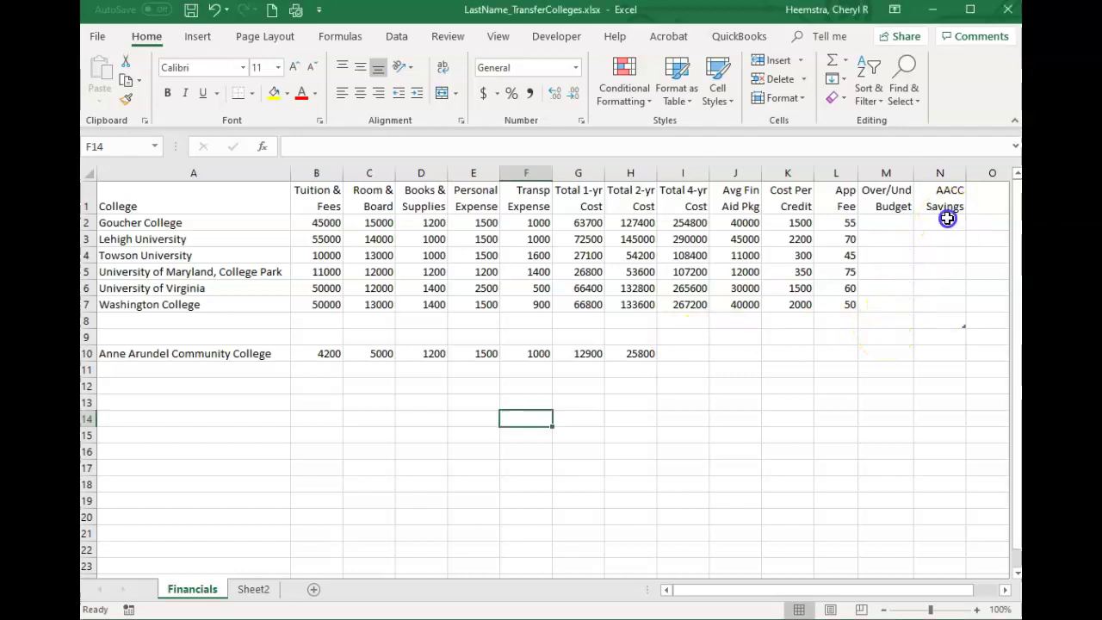
pyautogui.click(942, 223)
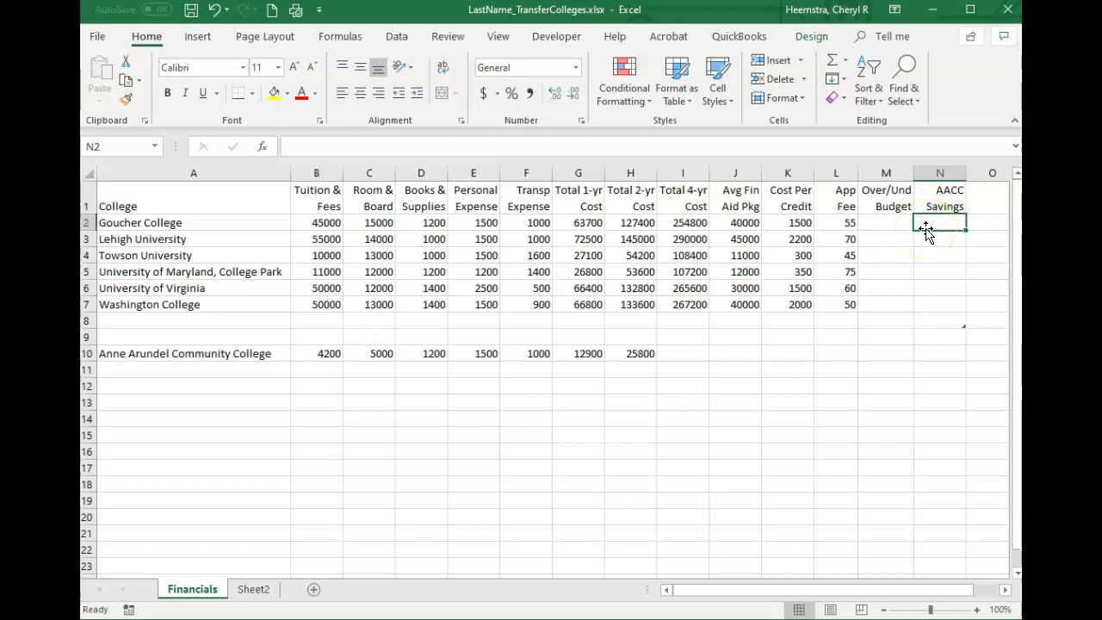
pyautogui.write('=')
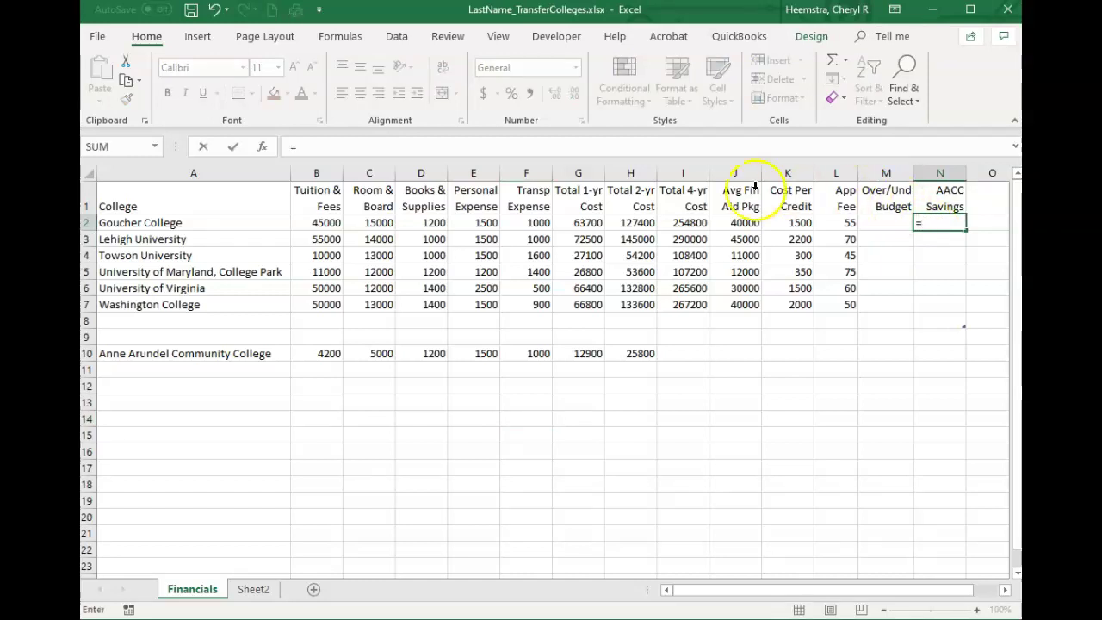
pyautogui.click(635, 224)
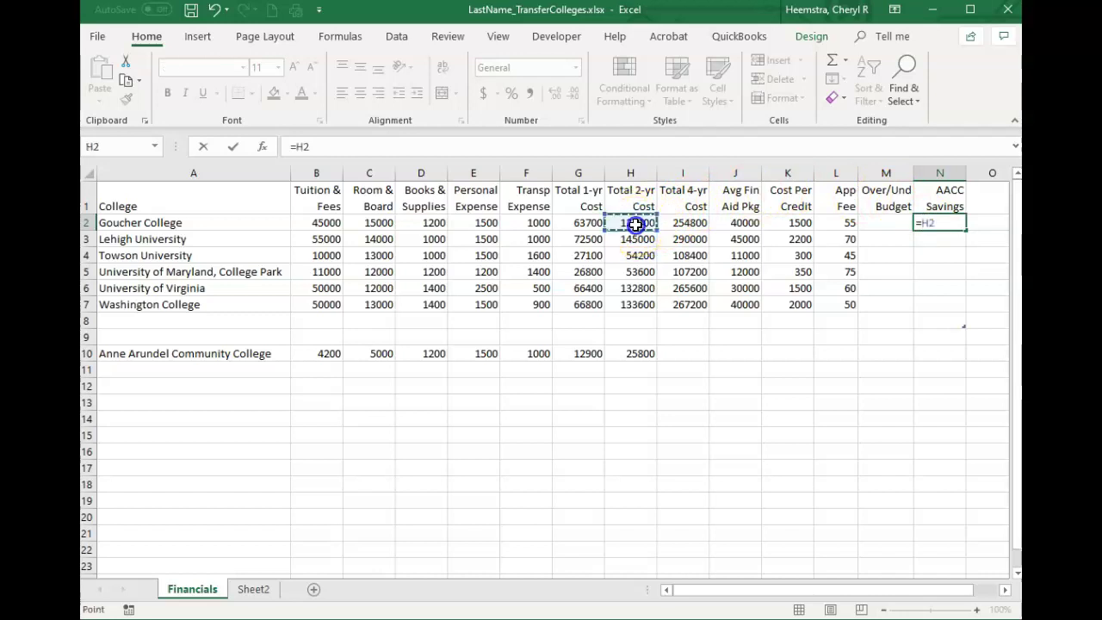
pyautogui.click(339, 142)
pyautogui.click(634, 353)
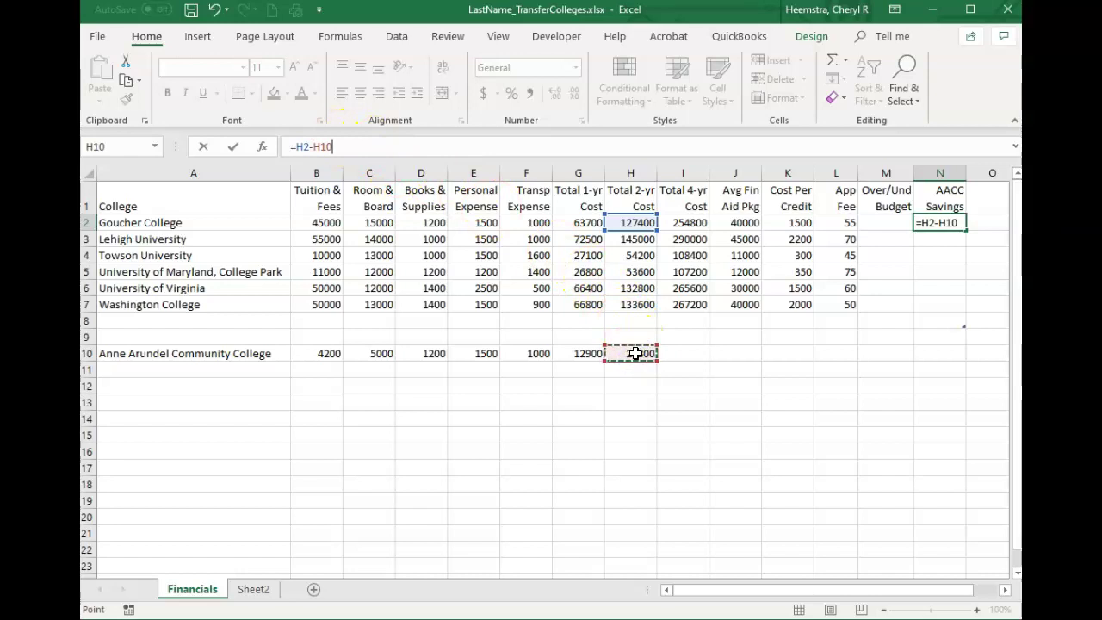
pyautogui.press('Return')
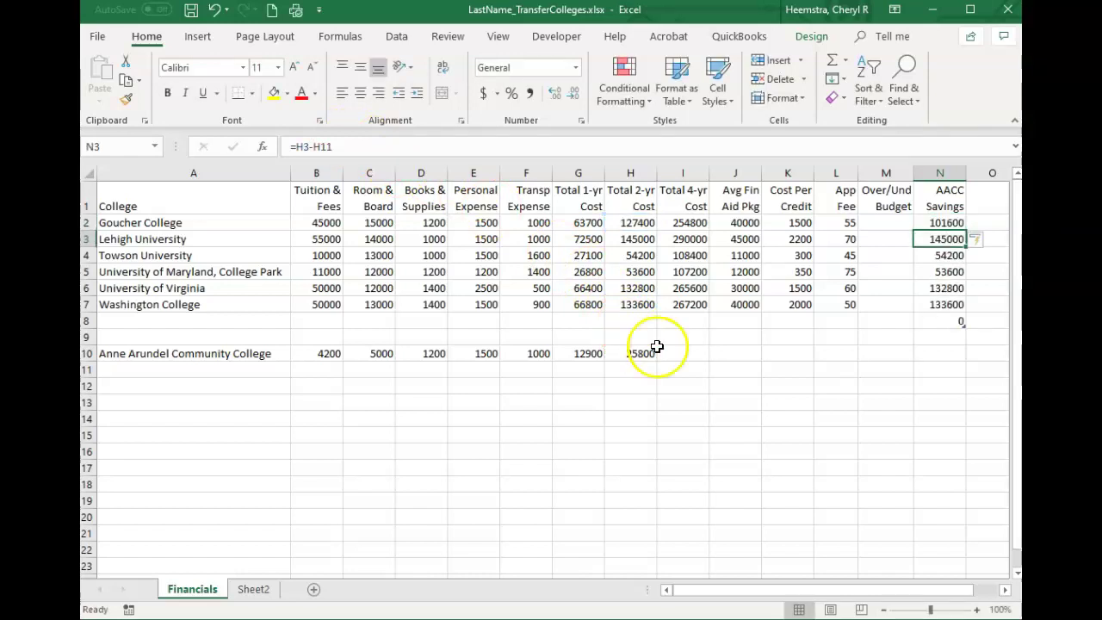
# Review the AACC Savings formula in N2 and the two-year costs it compares, leaving the formula as is.
pyautogui.click(946, 222)
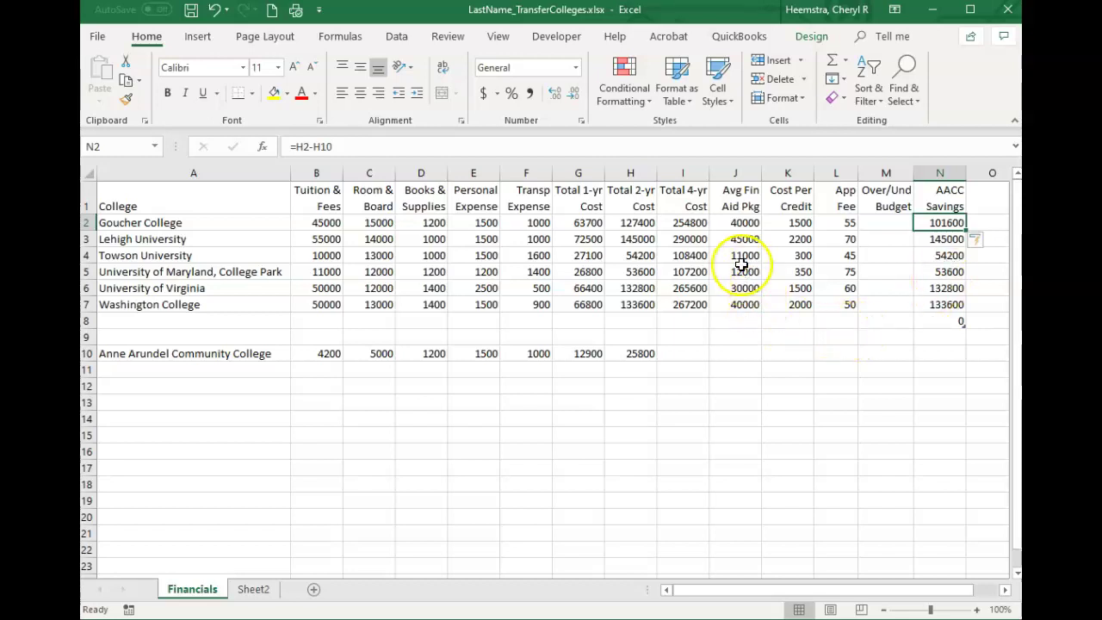
pyautogui.click(637, 239)
pyautogui.moveTo(635, 240); pyautogui.dragTo(635, 304)
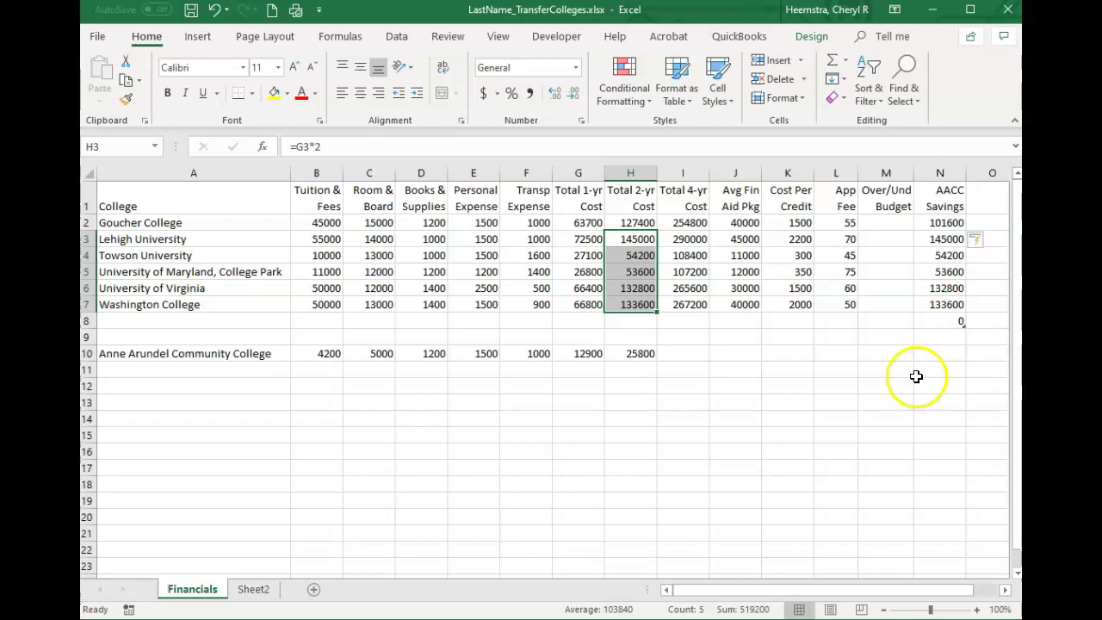
pyautogui.click(890, 365)
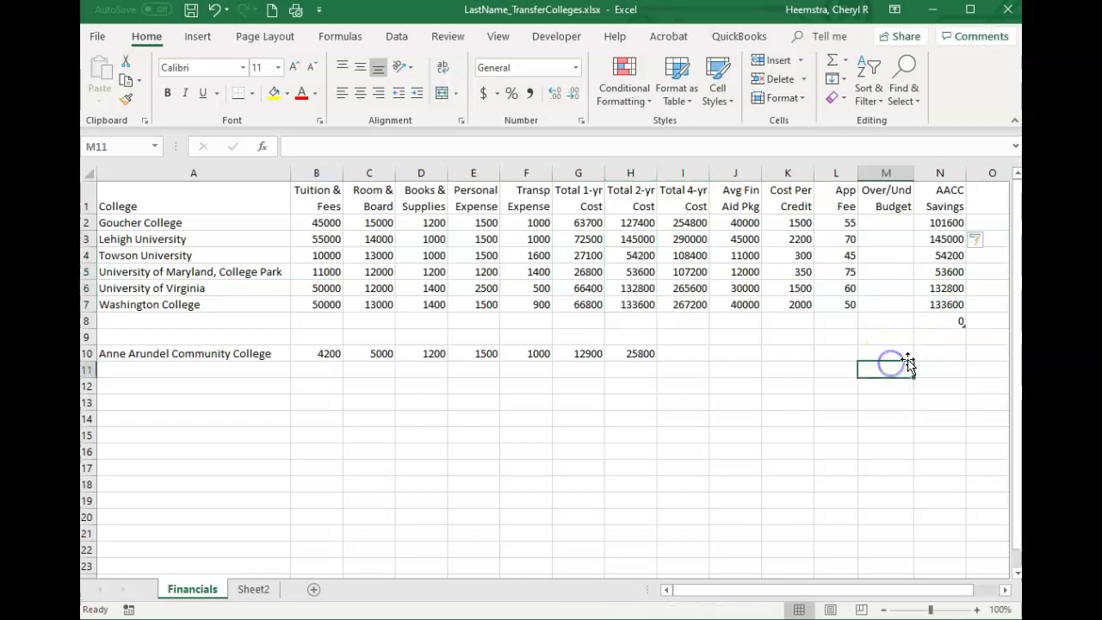
pyautogui.click(938, 222)
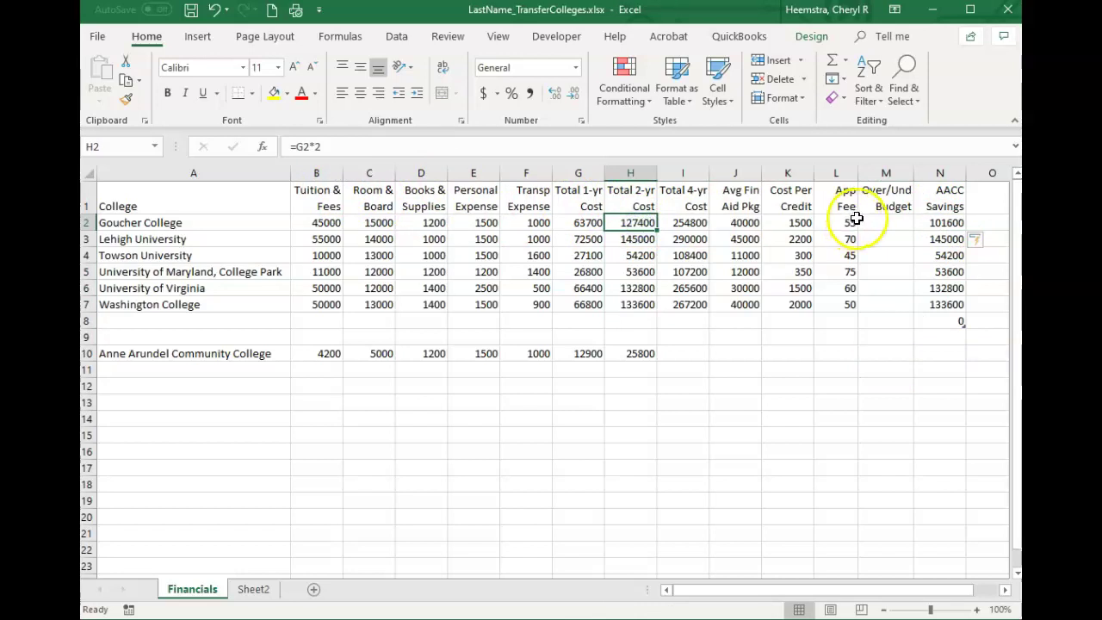
pyautogui.doubleClick(936, 223)
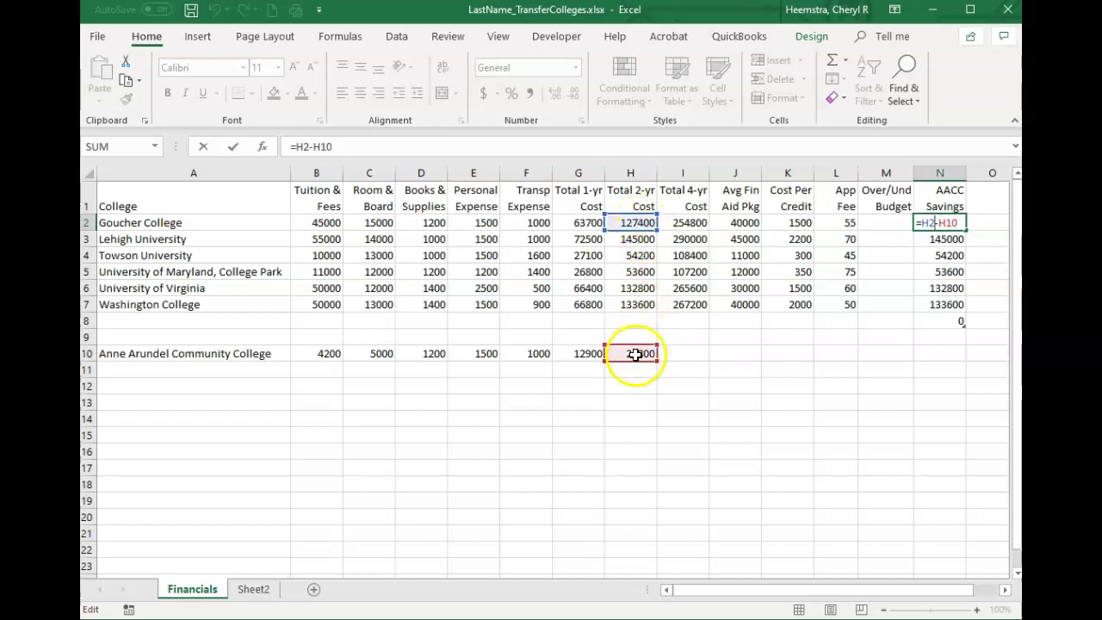
pyautogui.hotkey('ctrl', 'Return')
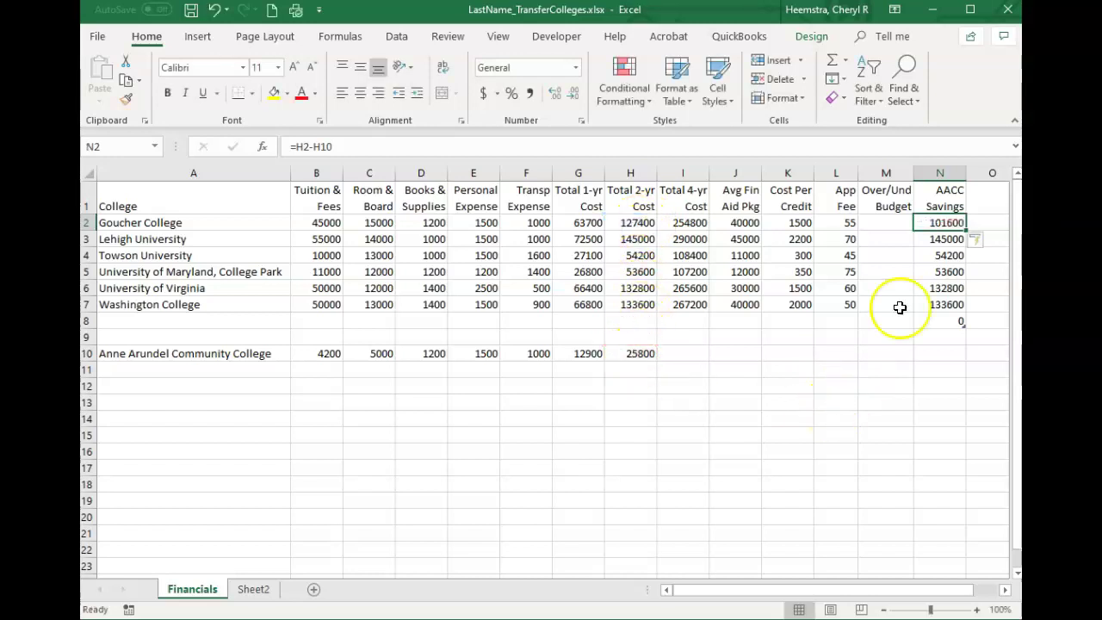
# Inspect Lehigh University's AACC Savings formula in N3 and the two-year cost formulas in H2:H4, leaving them as is.
pyautogui.doubleClick(944, 239)
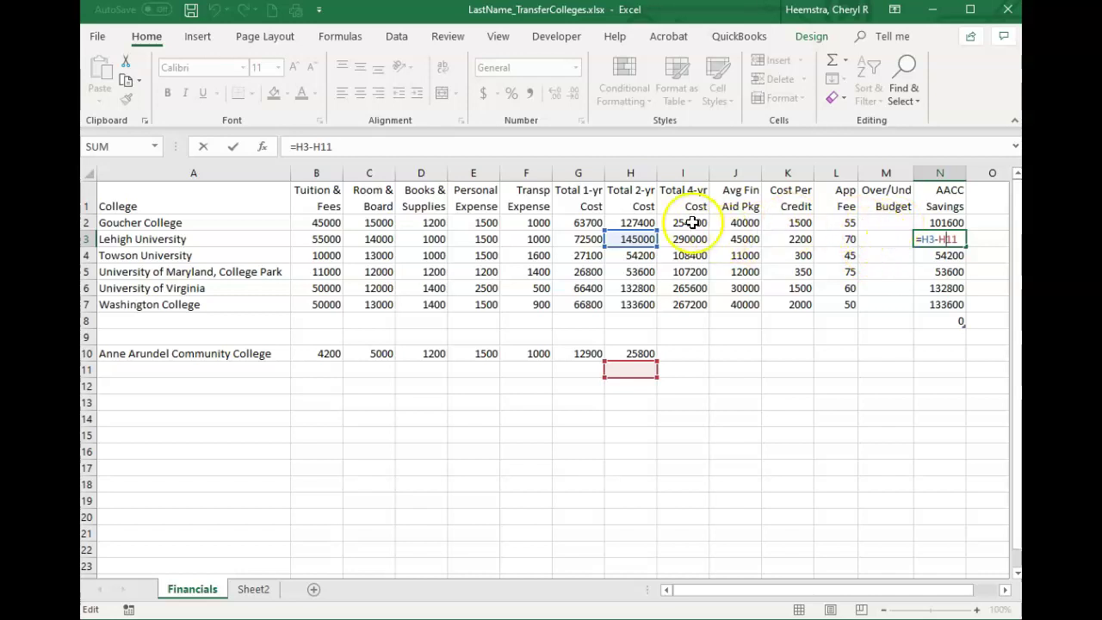
pyautogui.press('Return')
pyautogui.click(646, 221)
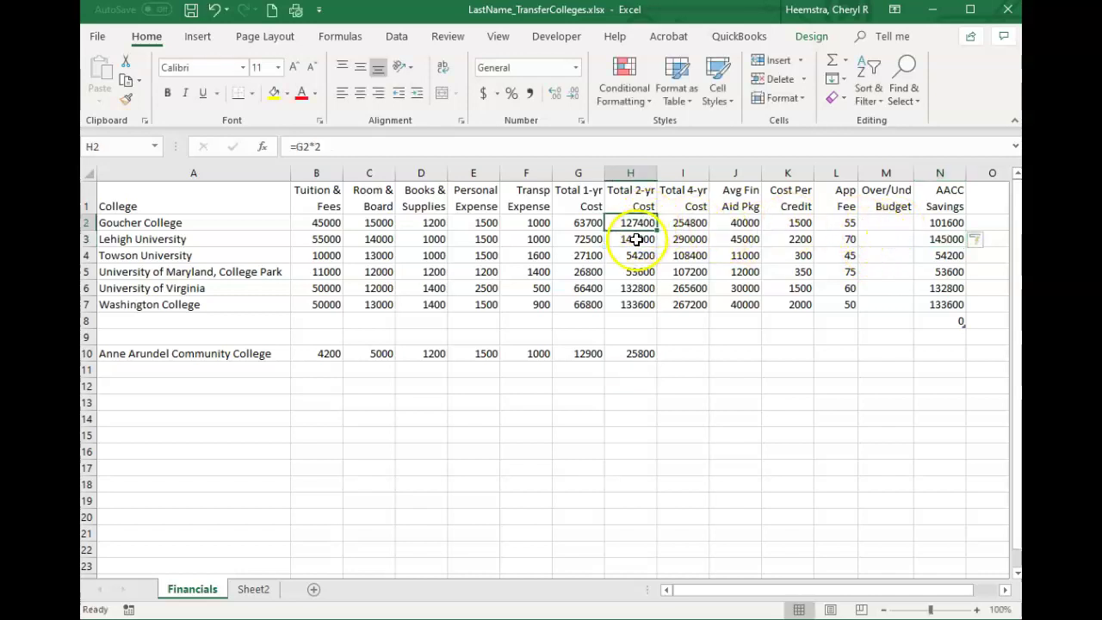
pyautogui.click(639, 256)
pyautogui.click(644, 223)
pyautogui.click(644, 238)
pyautogui.click(639, 256)
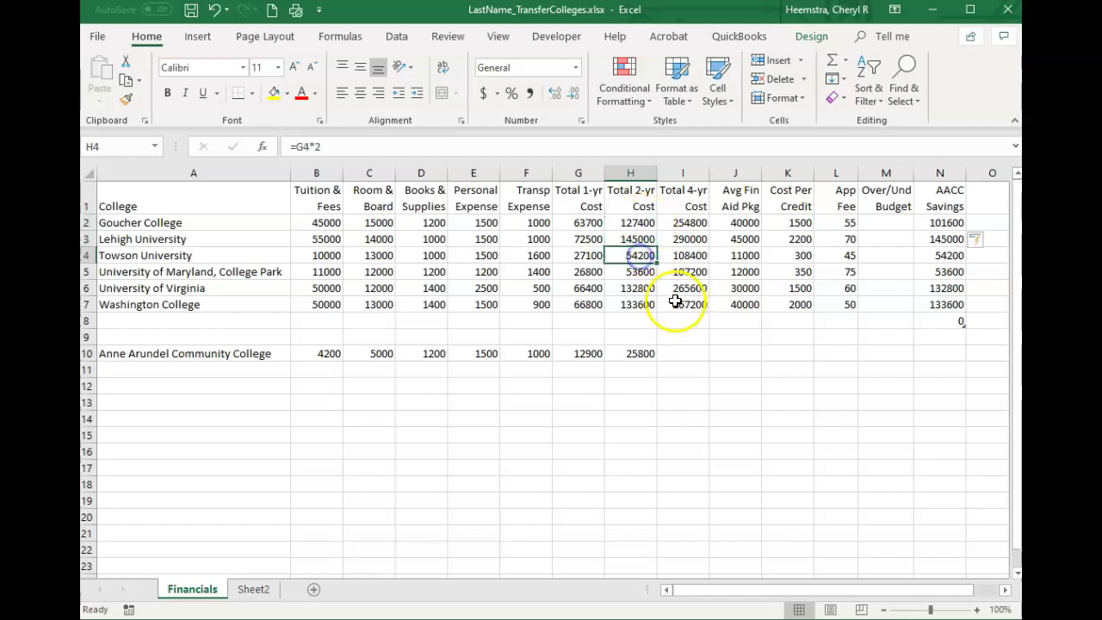
pyautogui.click(800, 402)
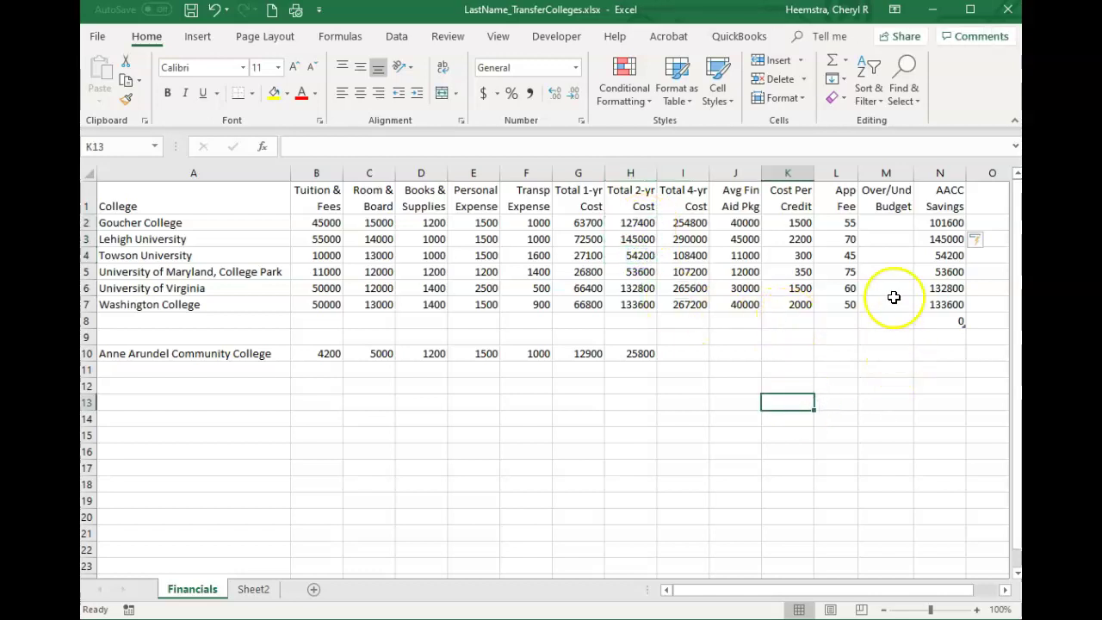
# Inspect the AACC Savings formulas in N4, N5 and N6 to see which cells each one references.
pyautogui.click(927, 250)
pyautogui.doubleClick(928, 250)
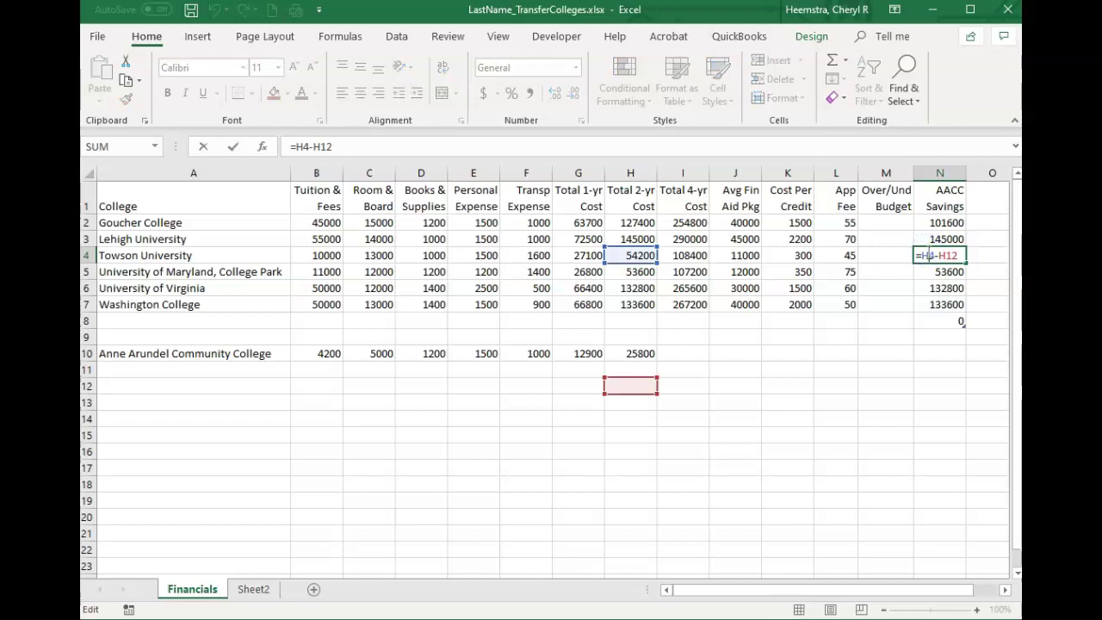
pyautogui.doubleClick(928, 271)
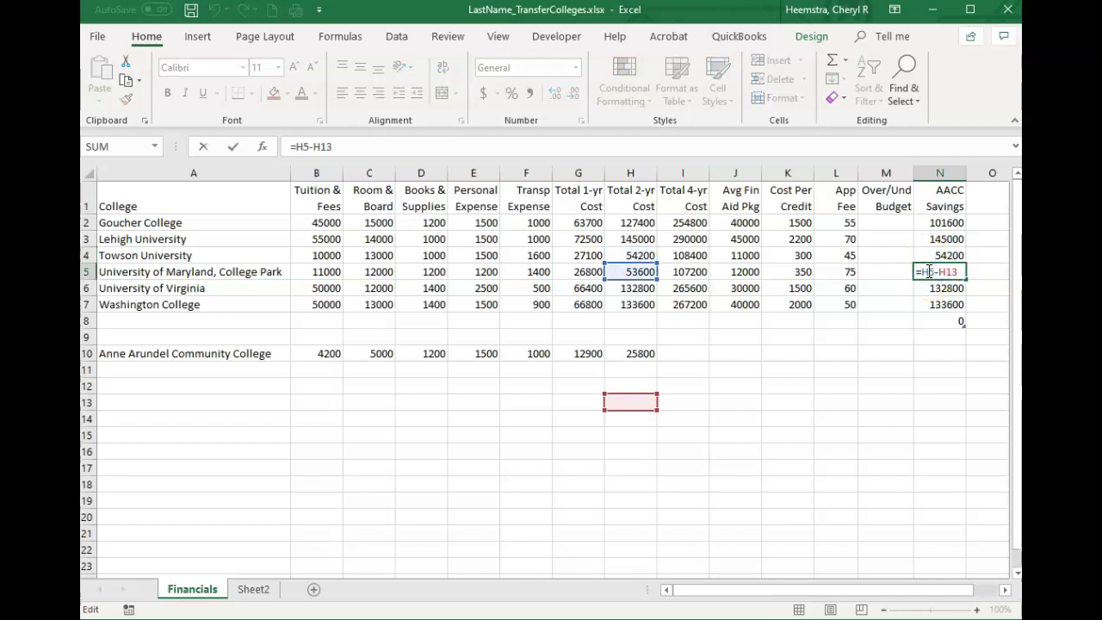
pyautogui.click(928, 289)
pyautogui.doubleClick(928, 288)
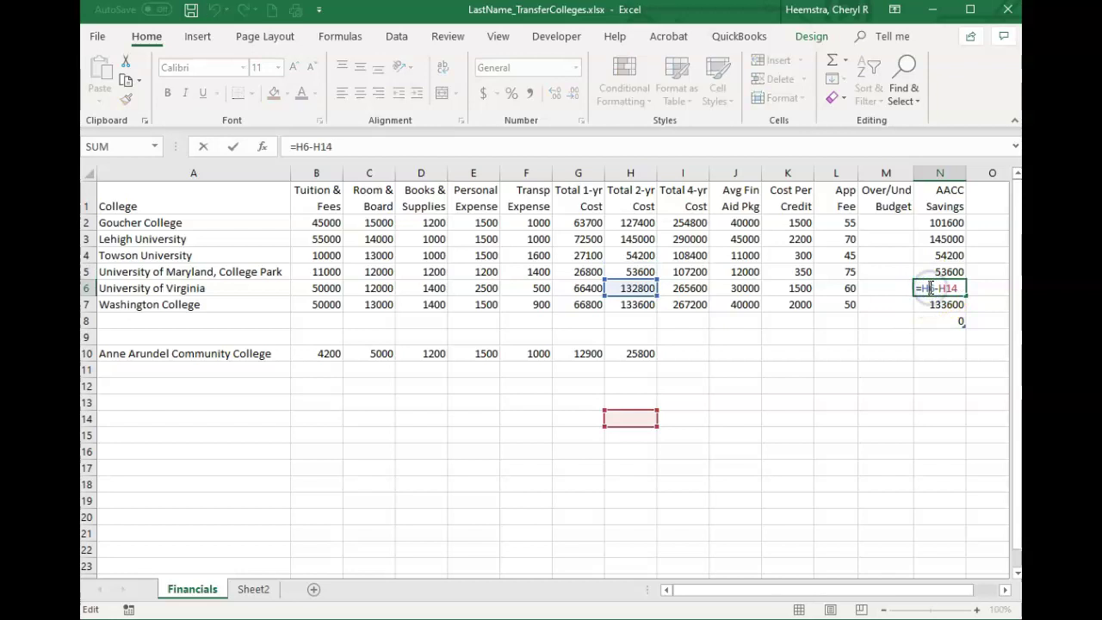
pyautogui.click(918, 362)
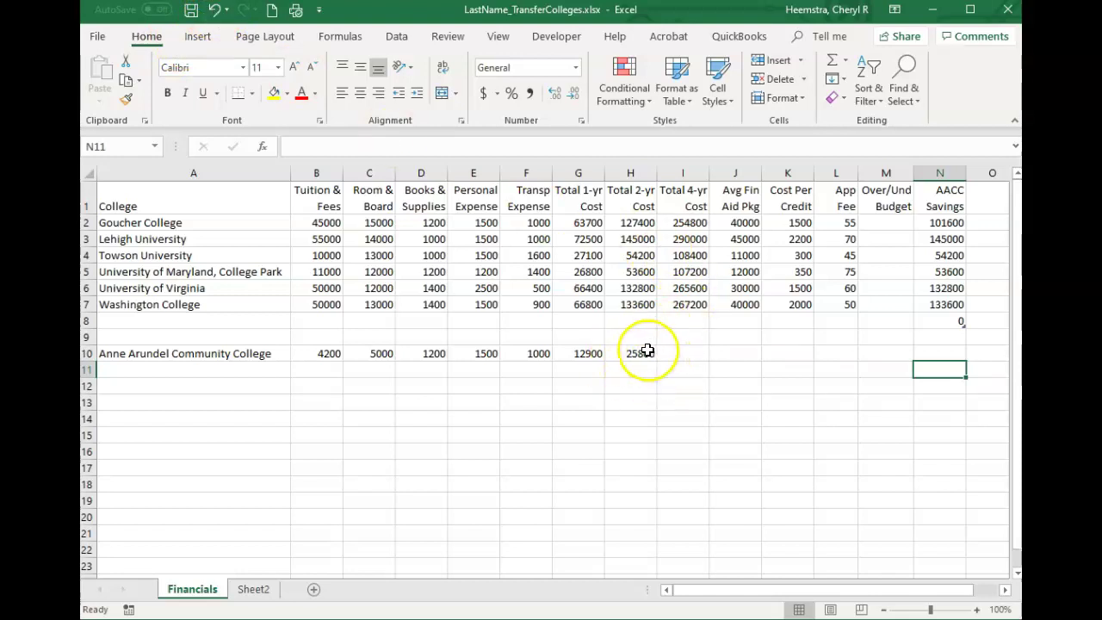
# Undo the AACC Savings formulas, including the original entry in N2.
pyautogui.click(216, 10)
pyautogui.click(215, 10)
pyautogui.click(215, 11)
pyautogui.click(216, 11)
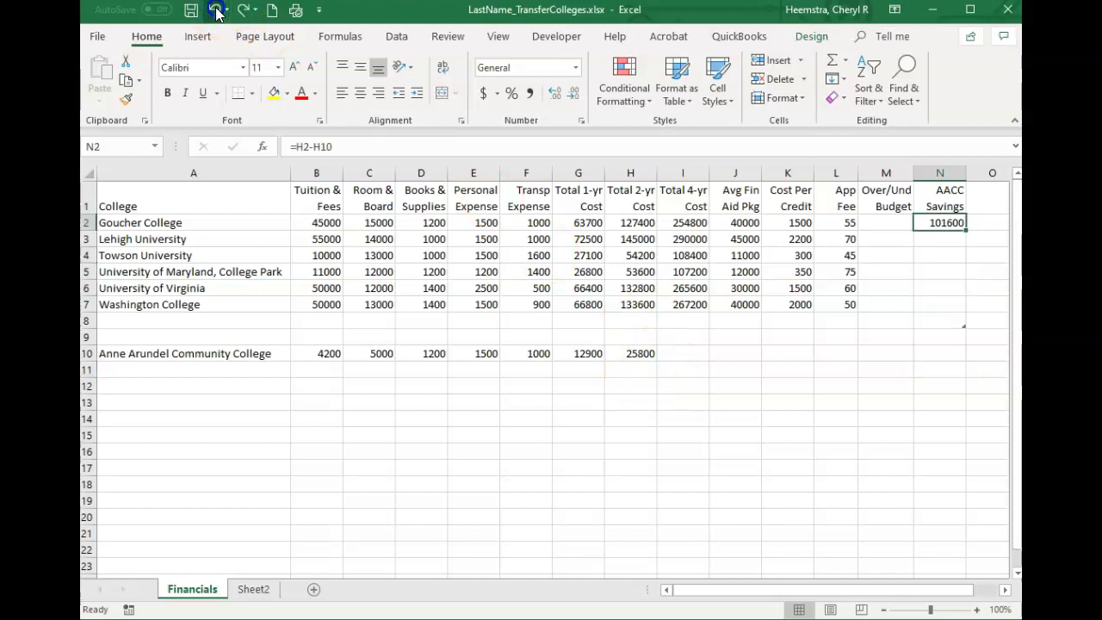
pyautogui.click(215, 10)
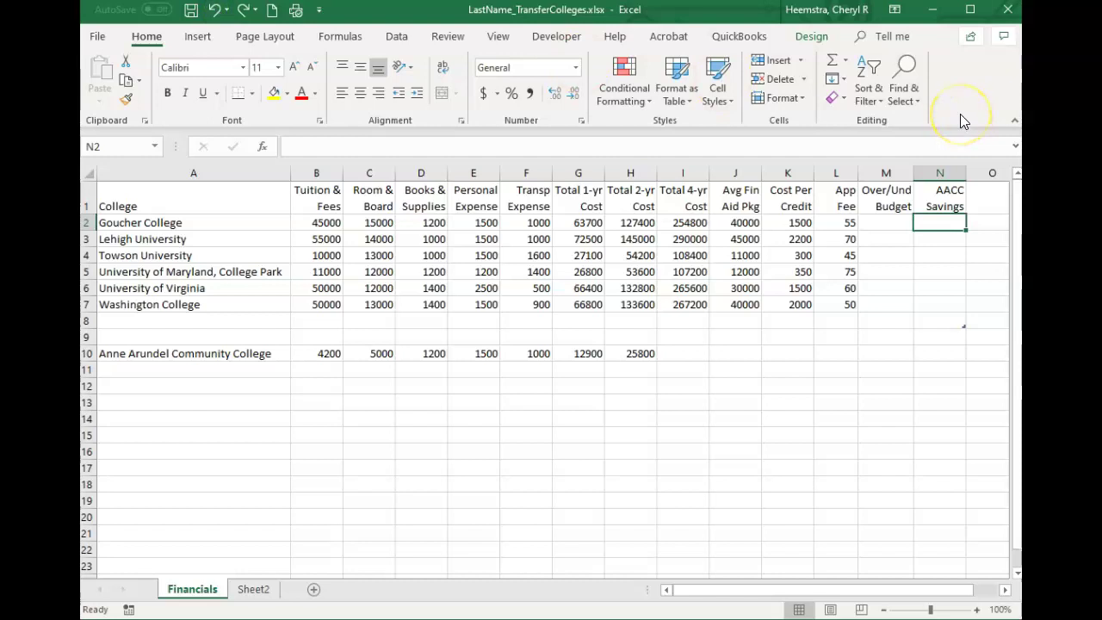
# Enter the formula =H2-$H$10 in N2, with an absolute reference to Anne Arundel Community College's two-year cost.
pyautogui.write('=')
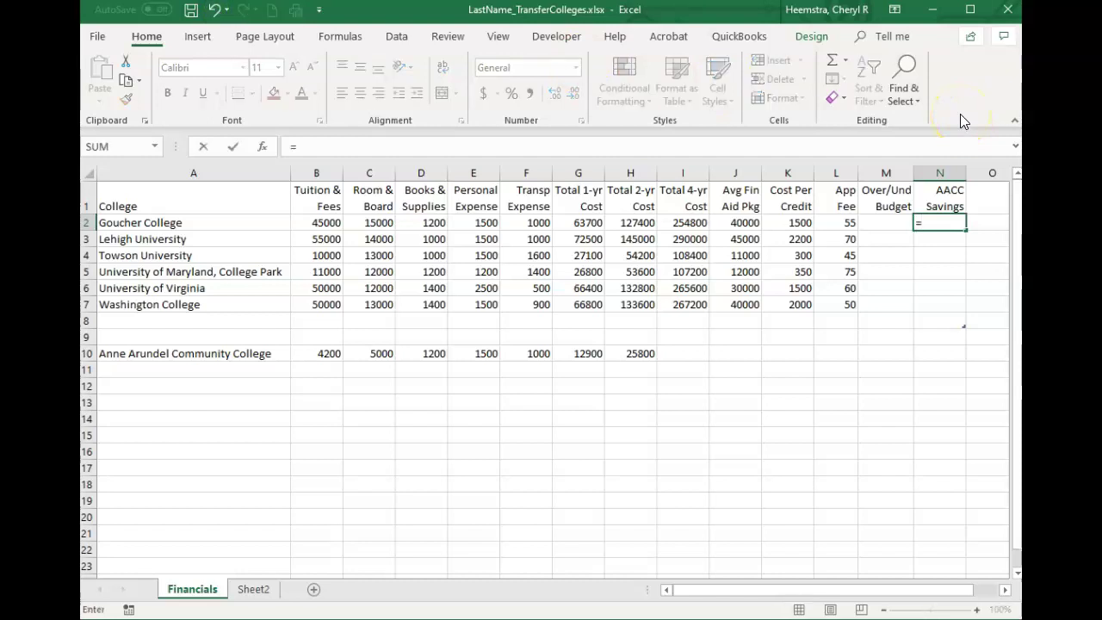
pyautogui.click(641, 220)
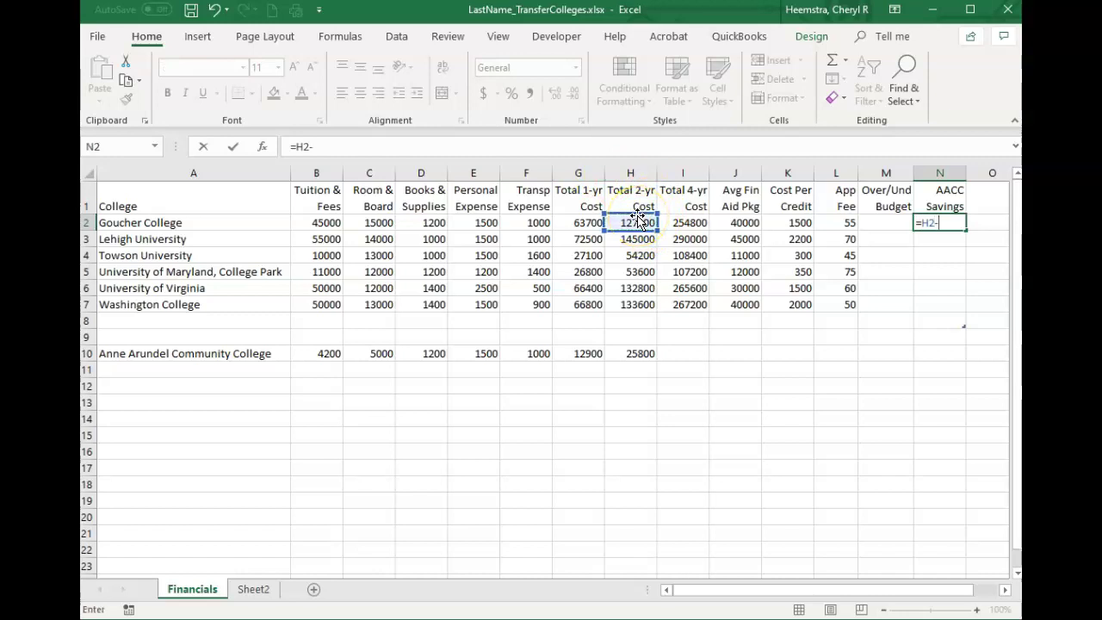
pyautogui.write('-')
pyautogui.click(643, 353)
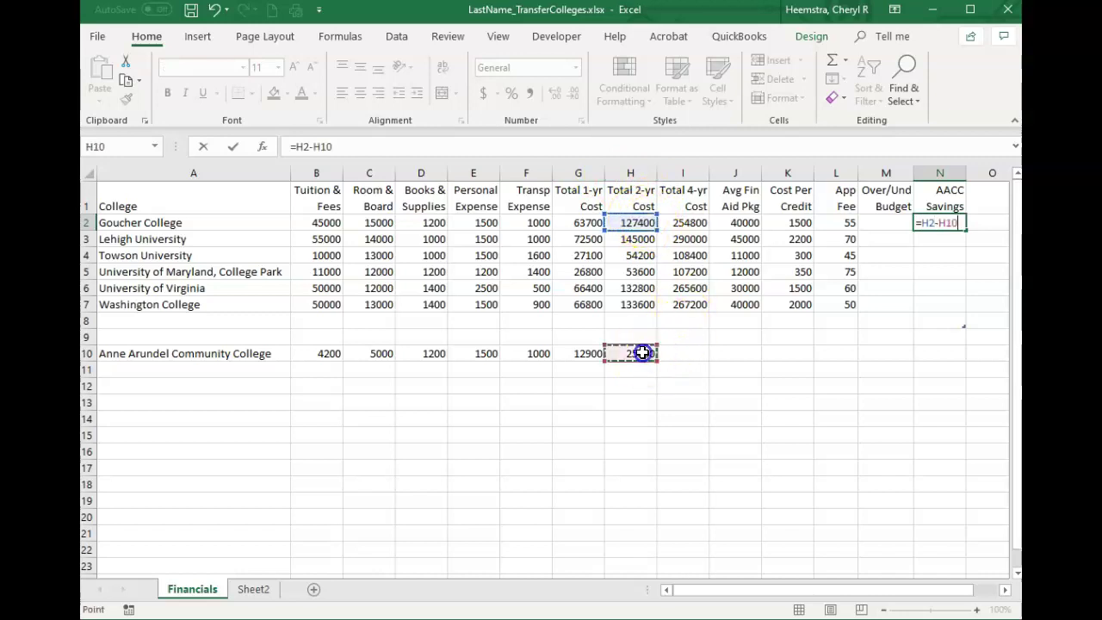
pyautogui.moveTo(334, 146); pyautogui.dragTo(313, 144)
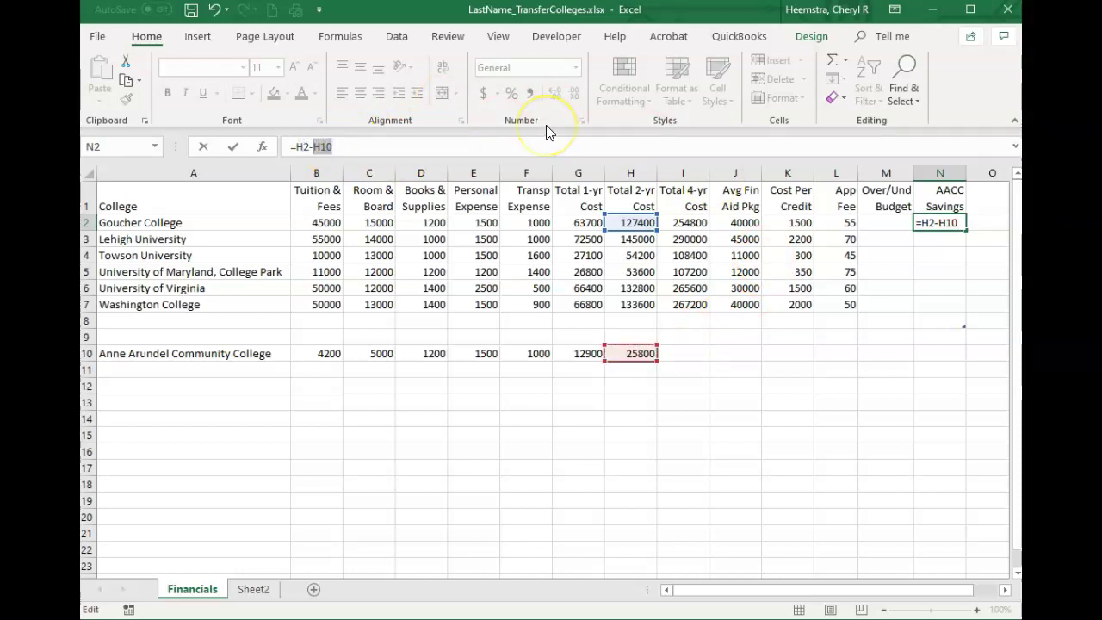
pyautogui.press('F4')
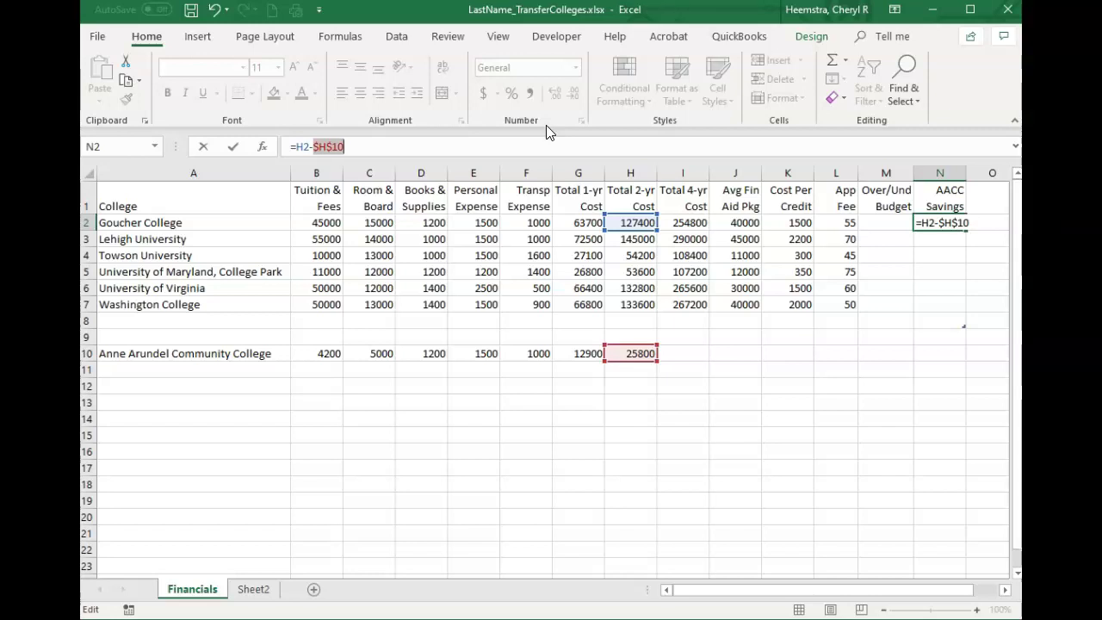
pyautogui.press('Return')
pyautogui.click(555, 95)
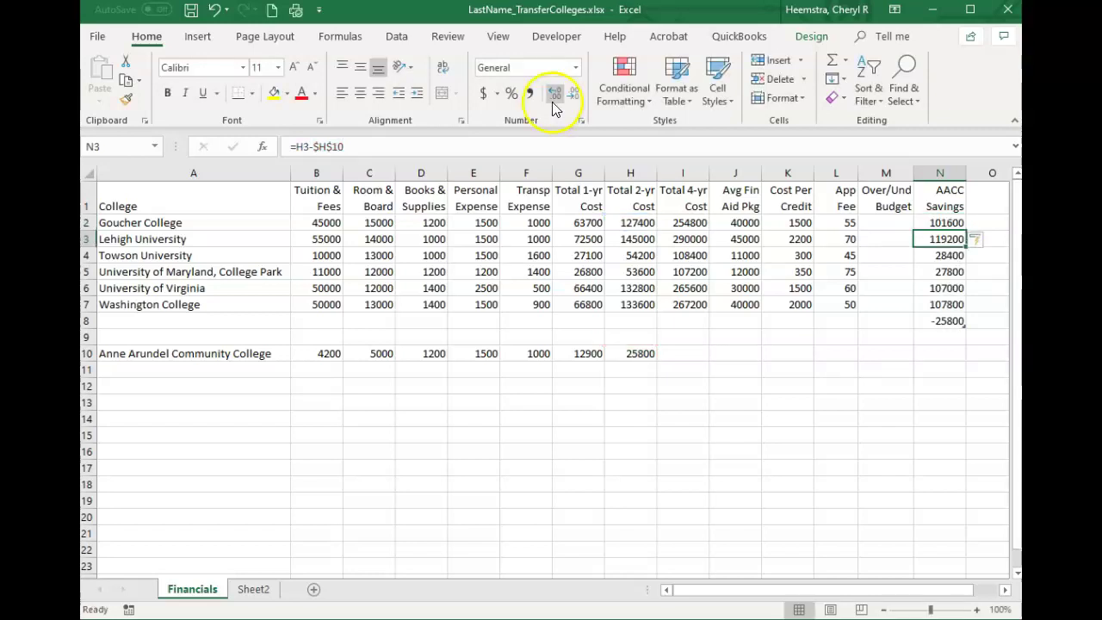
# Check the extra savings formula in N8 below Washington College and delete it.
pyautogui.doubleClick(937, 322)
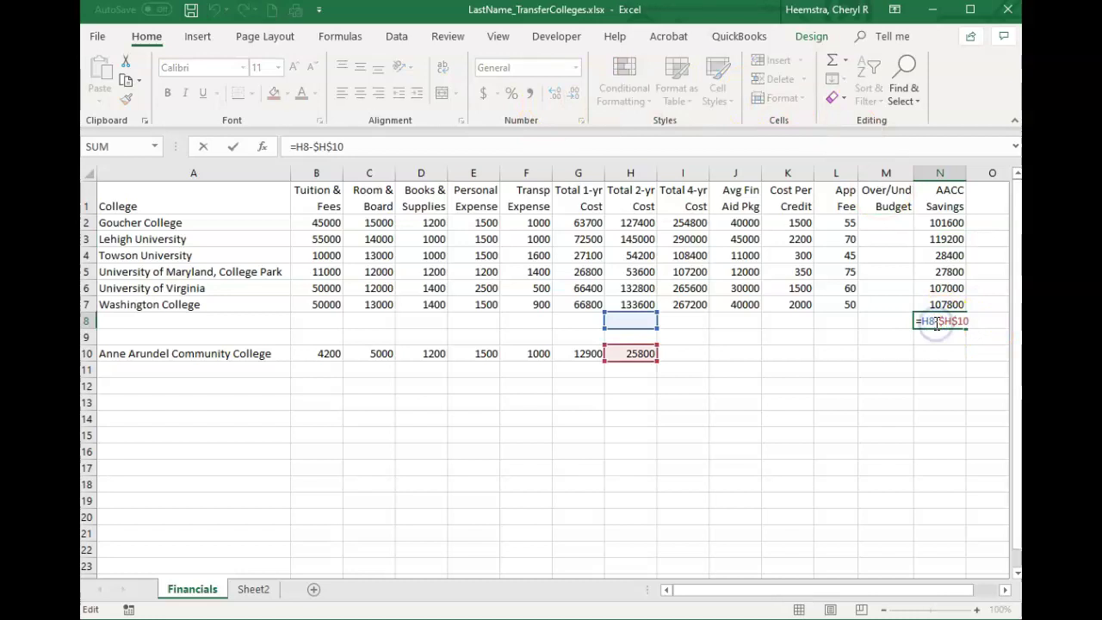
pyautogui.press('Return')
pyautogui.click(914, 322)
pyautogui.press('Delete')
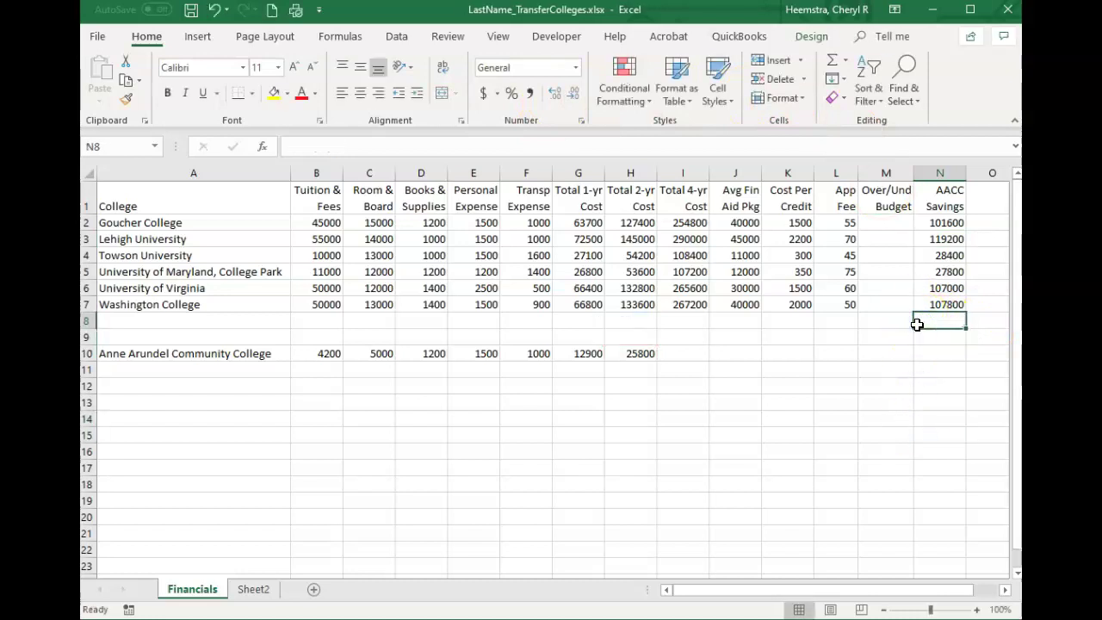
pyautogui.click(829, 388)
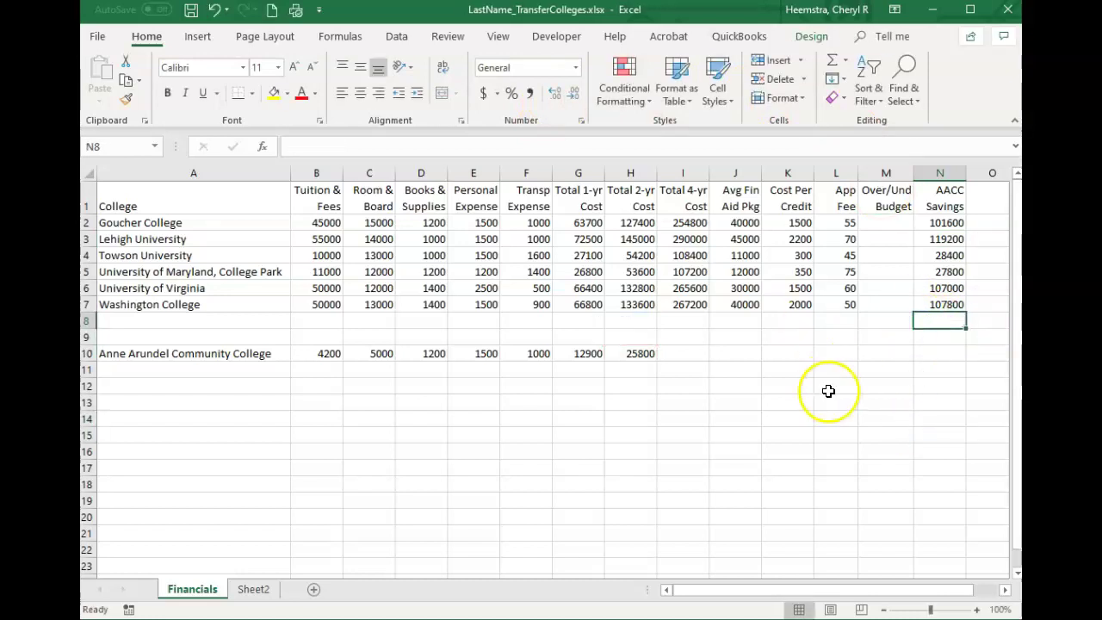
# Examine the relative reference H2 and the absolute reference $H$10 in Goucher College's savings formula in N2, leaving it as is.
pyautogui.click(939, 223)
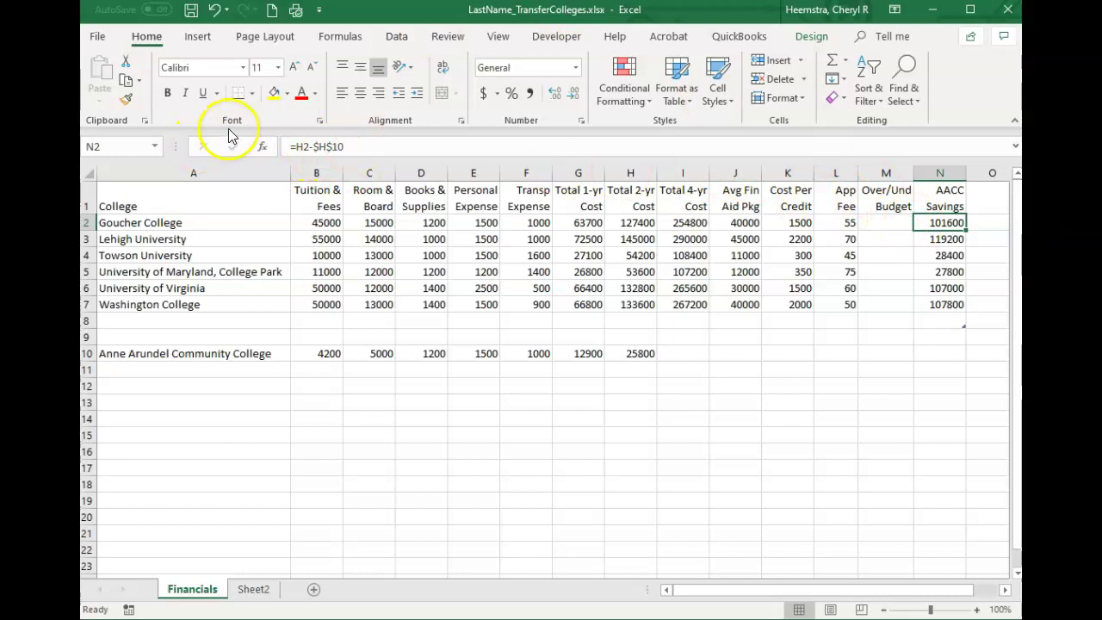
pyautogui.click(310, 147)
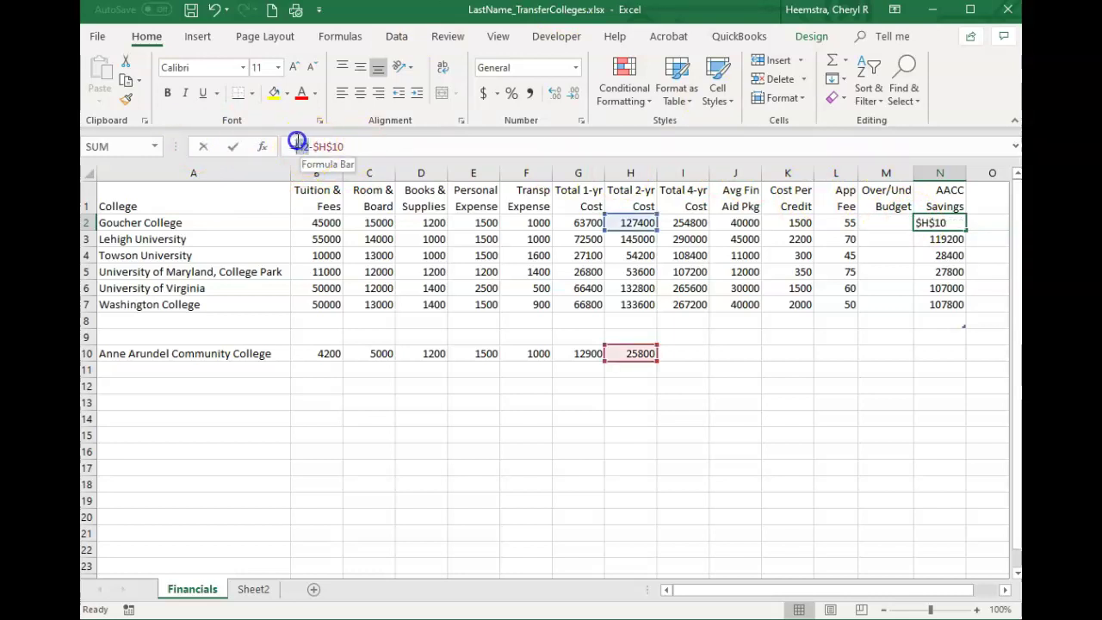
pyautogui.doubleClick(298, 146)
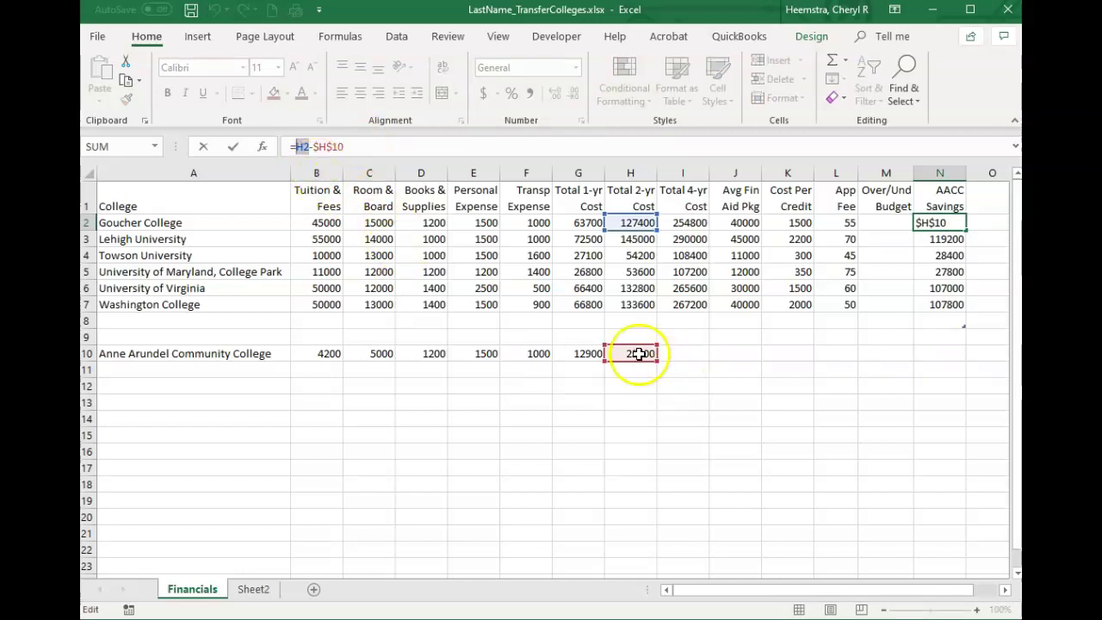
pyautogui.click(904, 434)
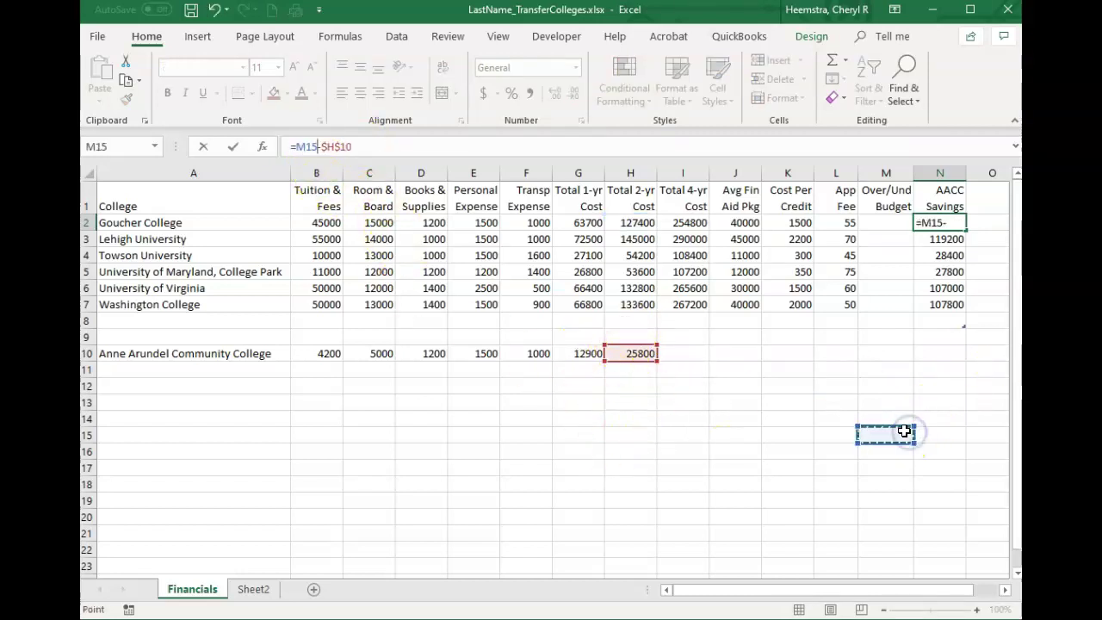
pyautogui.press('Escape')
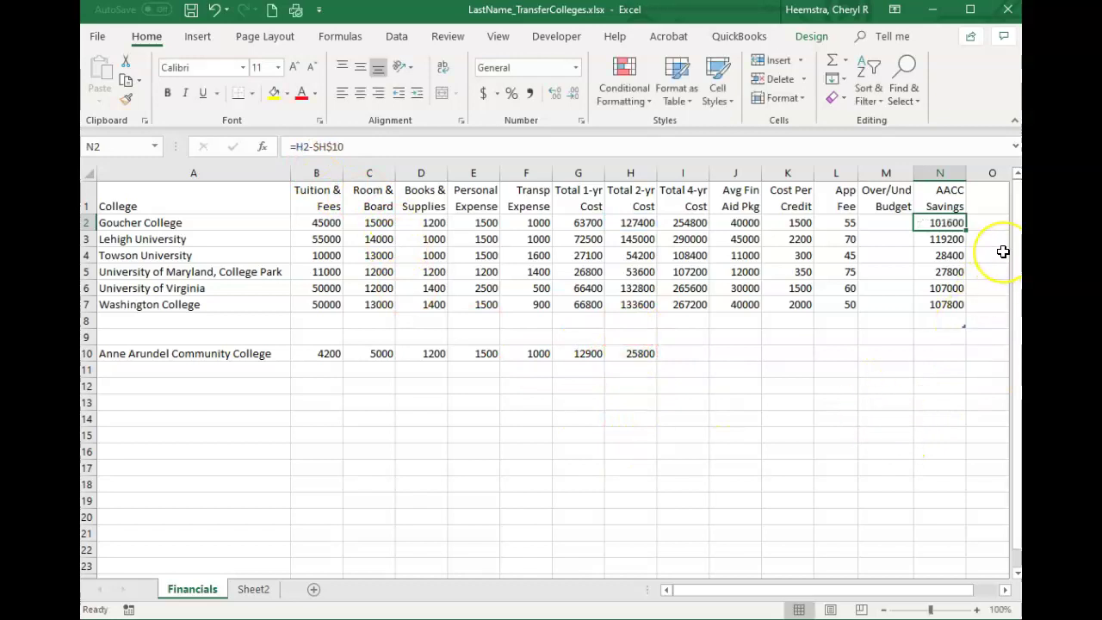
pyautogui.press('Down')
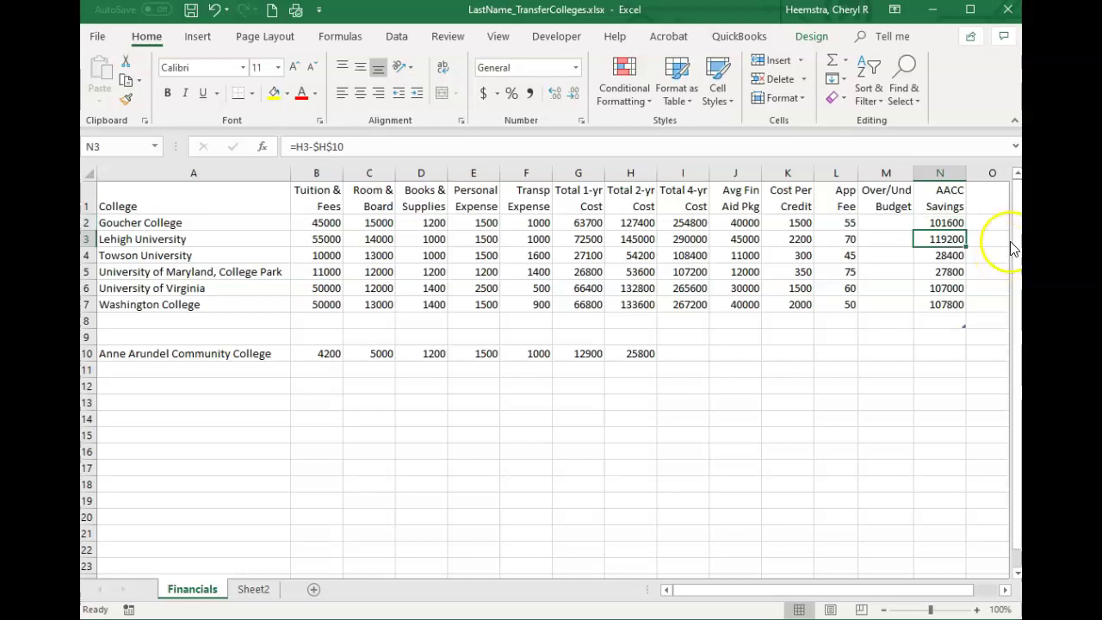
pyautogui.doubleClick(947, 224)
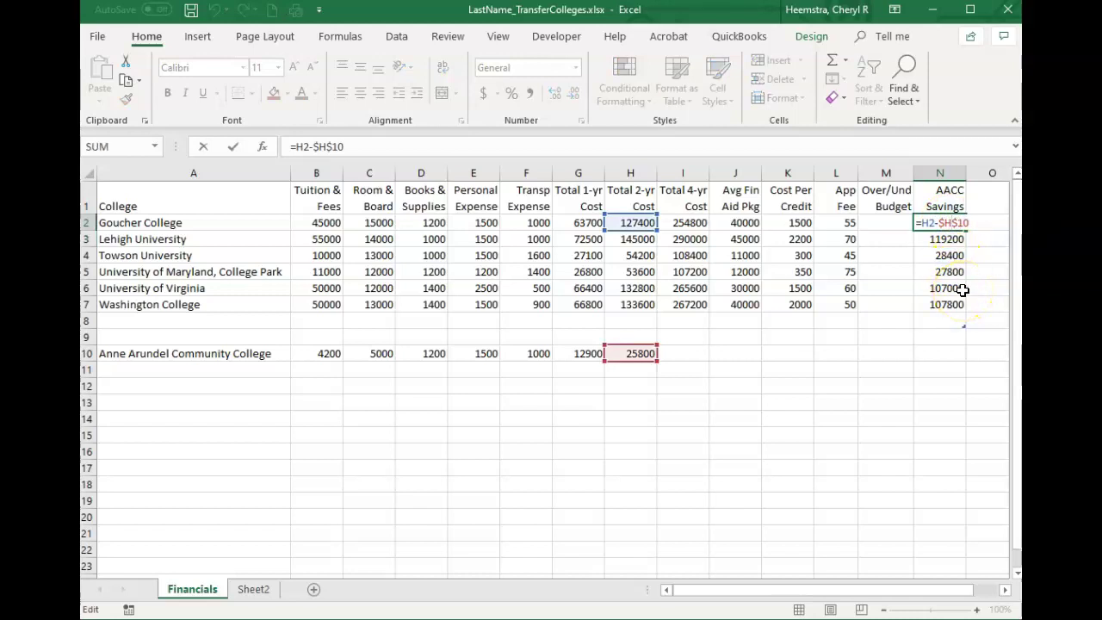
pyautogui.write('`')
pyautogui.press('BackSpace')
pyautogui.press('Return')
pyautogui.click(938, 227)
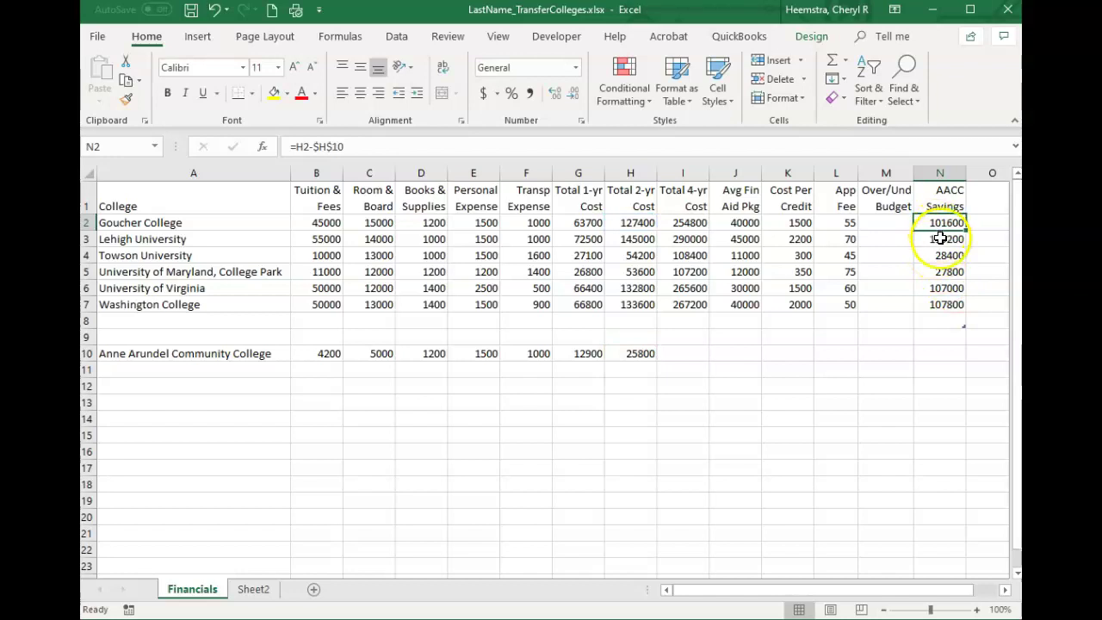
# Examine how the relative and absolute references behave in the AACC Savings formulas in N3, N4 and N5.
pyautogui.doubleClick(940, 238)
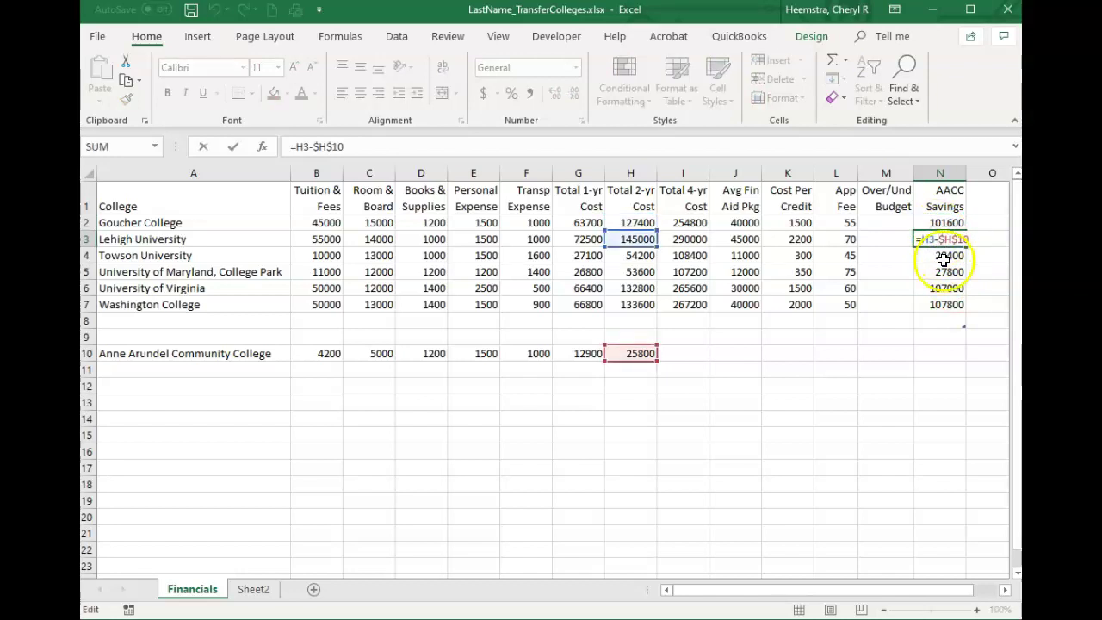
pyautogui.click(940, 256)
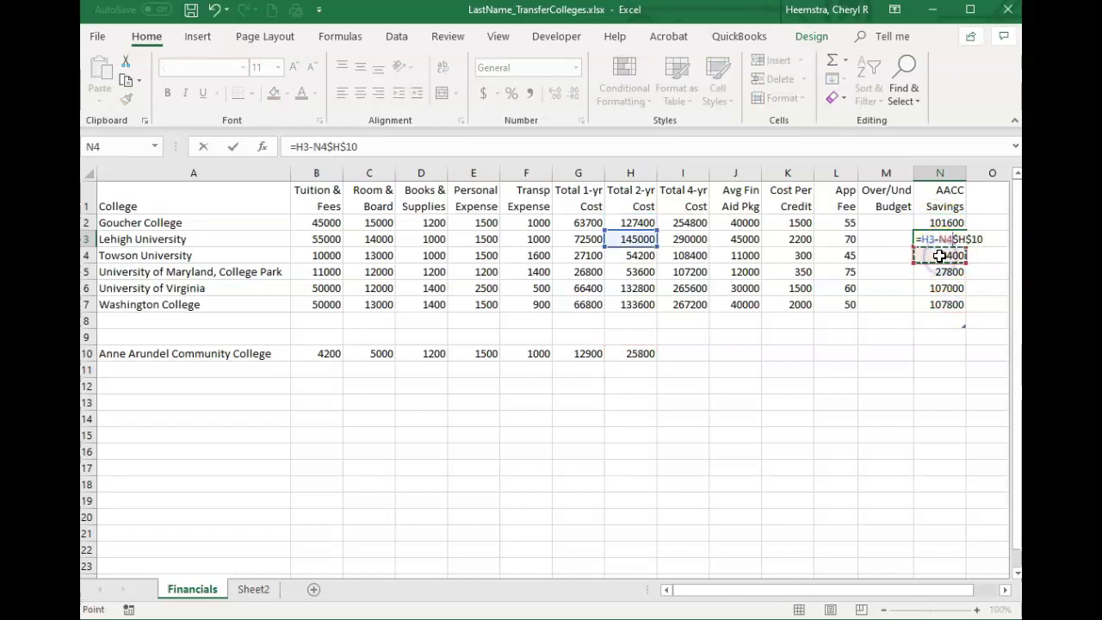
pyautogui.press('Escape')
pyautogui.doubleClick(942, 240)
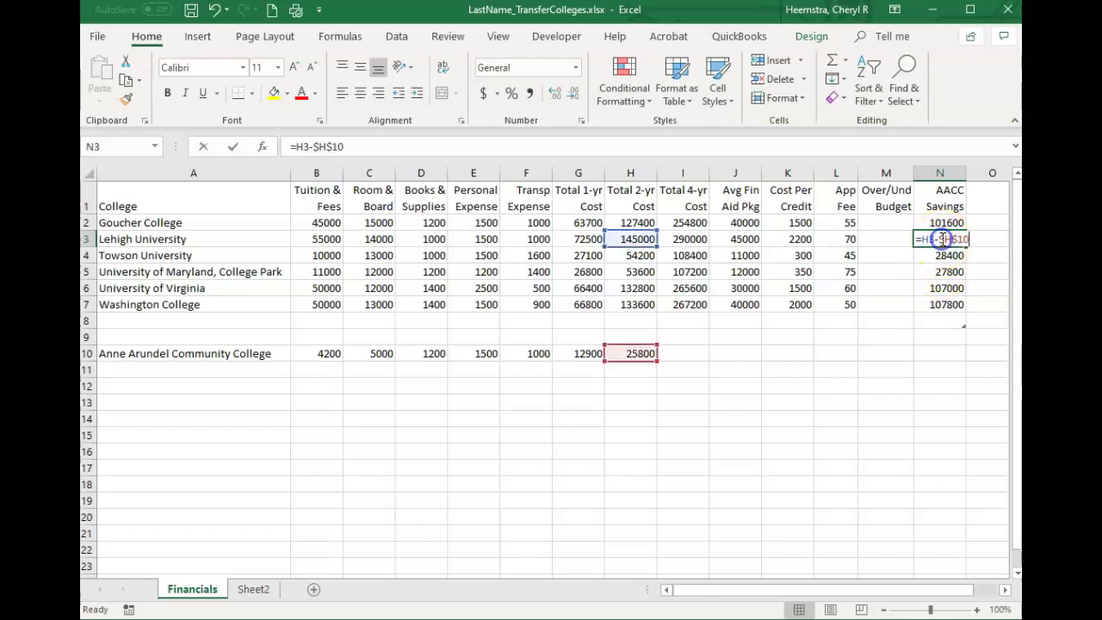
pyautogui.hotkey('ctrl', 'Return')
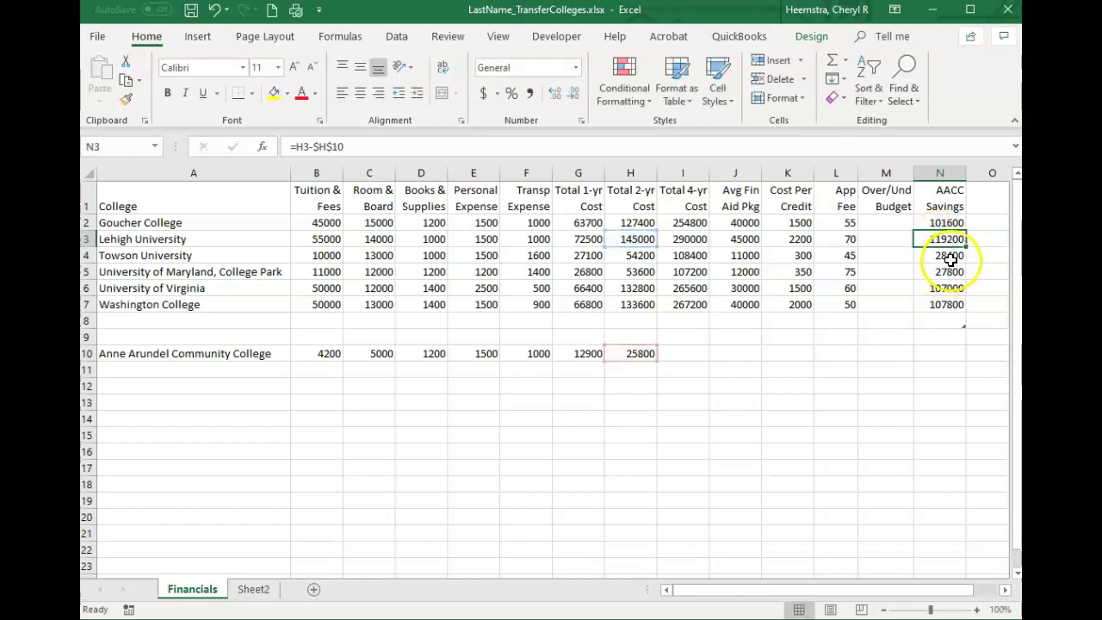
pyautogui.doubleClick(947, 256)
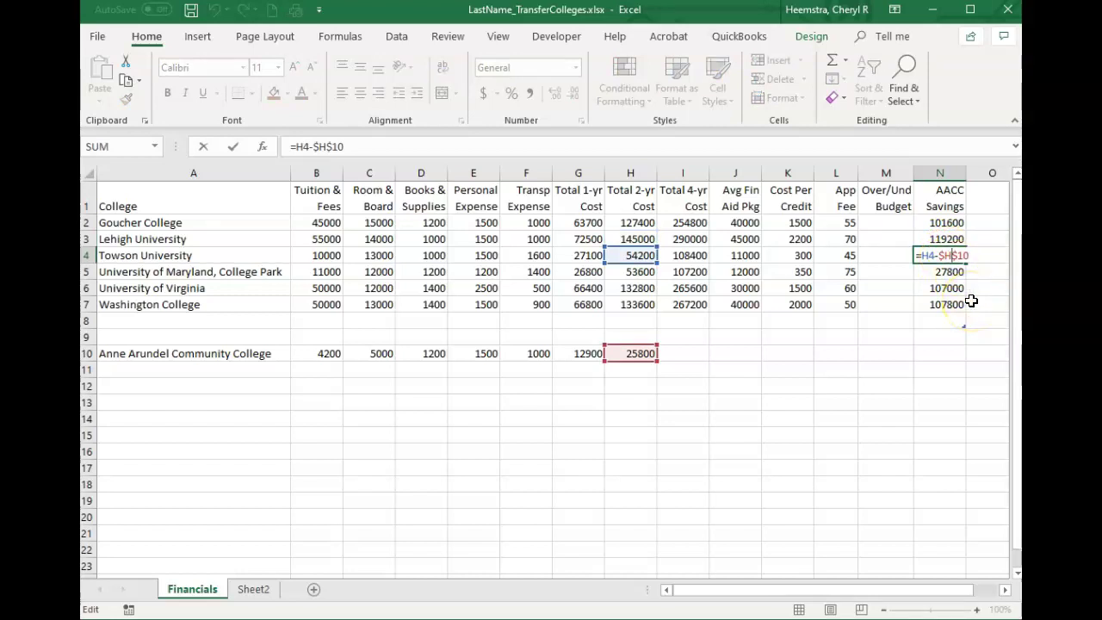
pyautogui.hotkey('ctrl', 'Return')
pyautogui.doubleClick(951, 272)
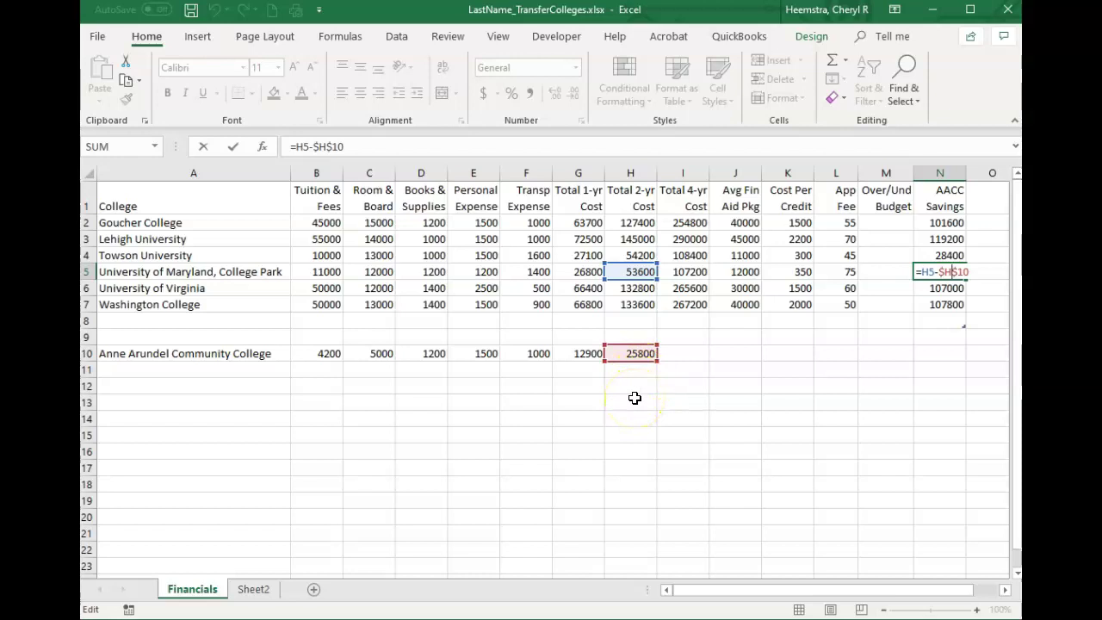
pyautogui.hotkey('ctrl', 'Return')
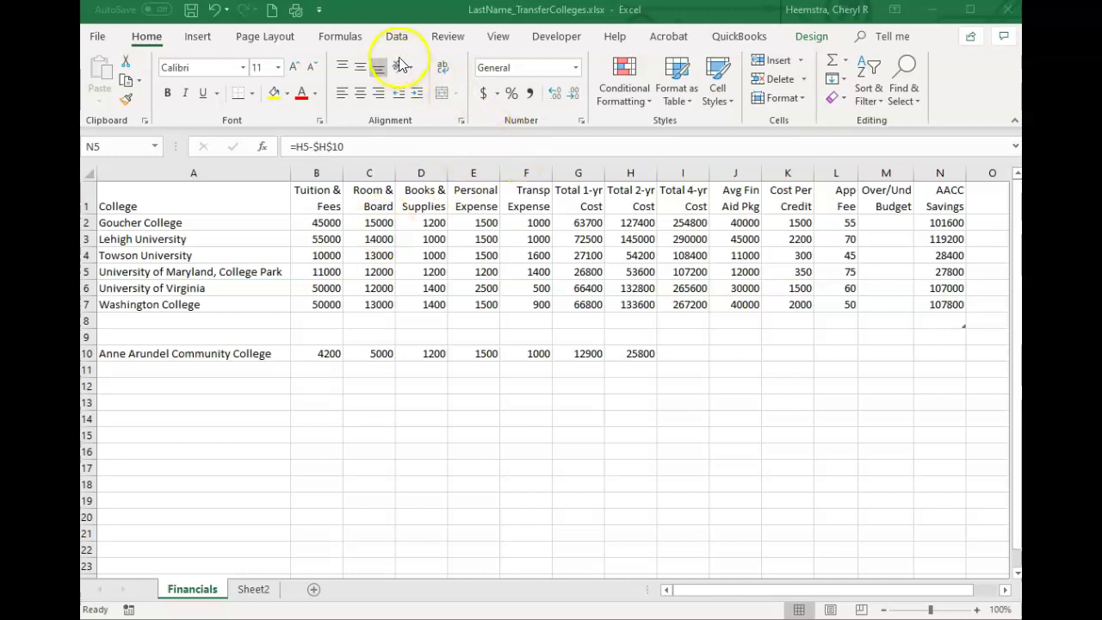
# Display all formulas on the Financials sheet and examine the references in the Total Cost and AACC Savings columns.
pyautogui.click(342, 40)
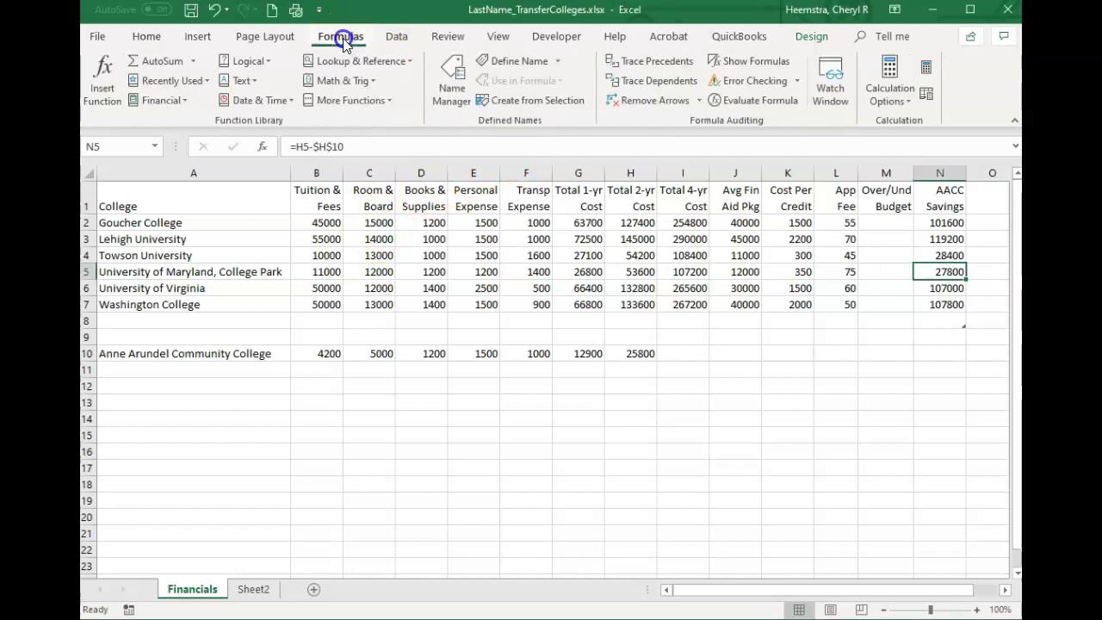
pyautogui.click(745, 63)
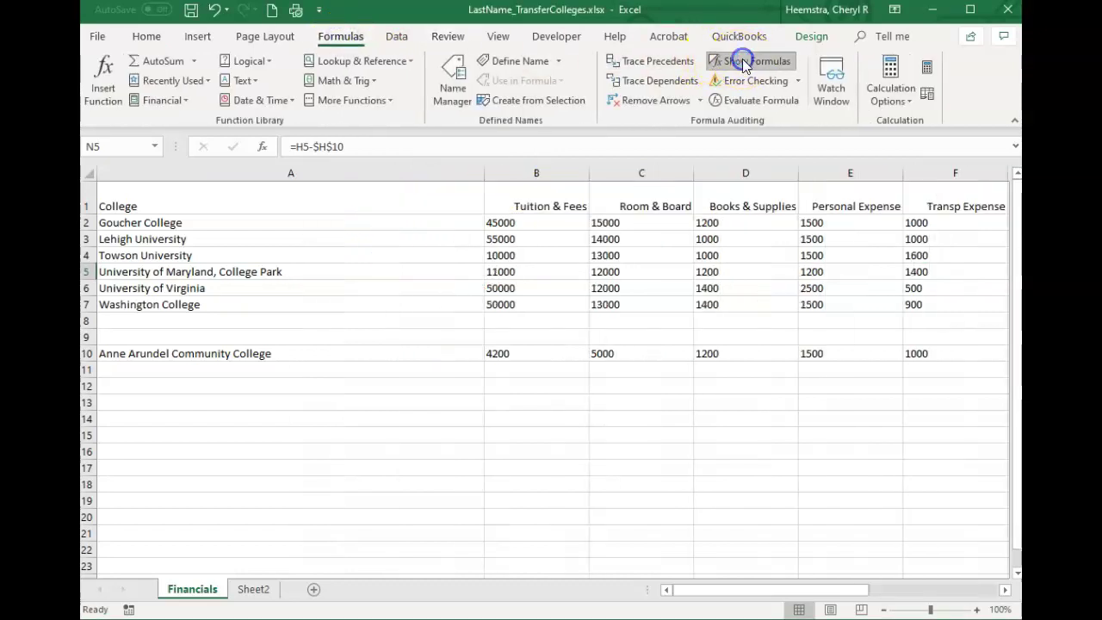
pyautogui.moveTo(706, 592); pyautogui.dragTo(777, 587)
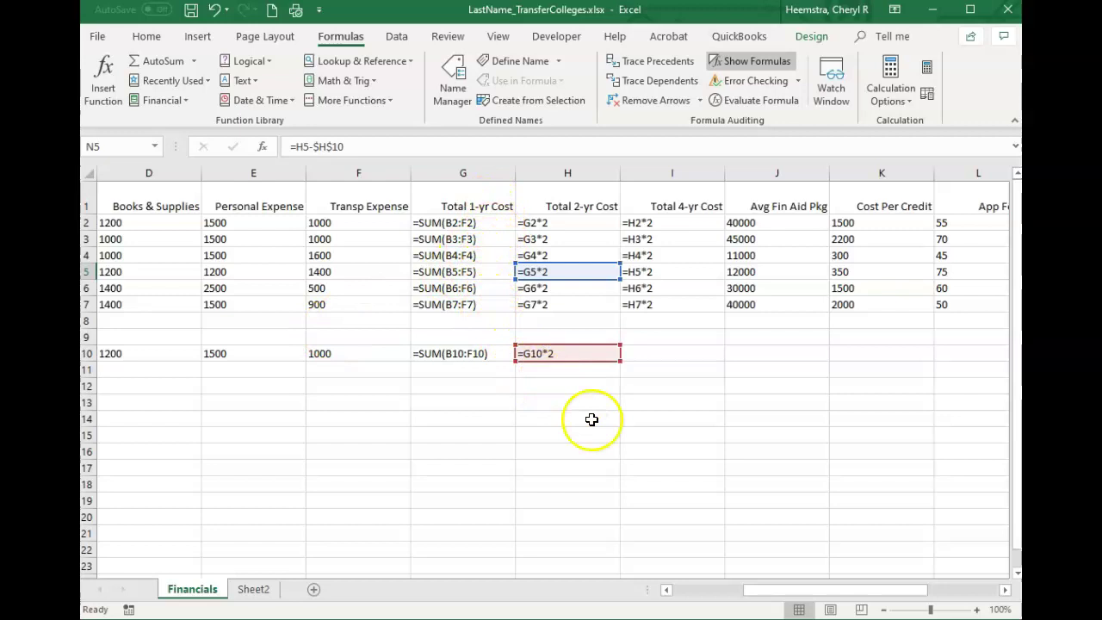
pyautogui.moveTo(836, 590); pyautogui.dragTo(876, 575)
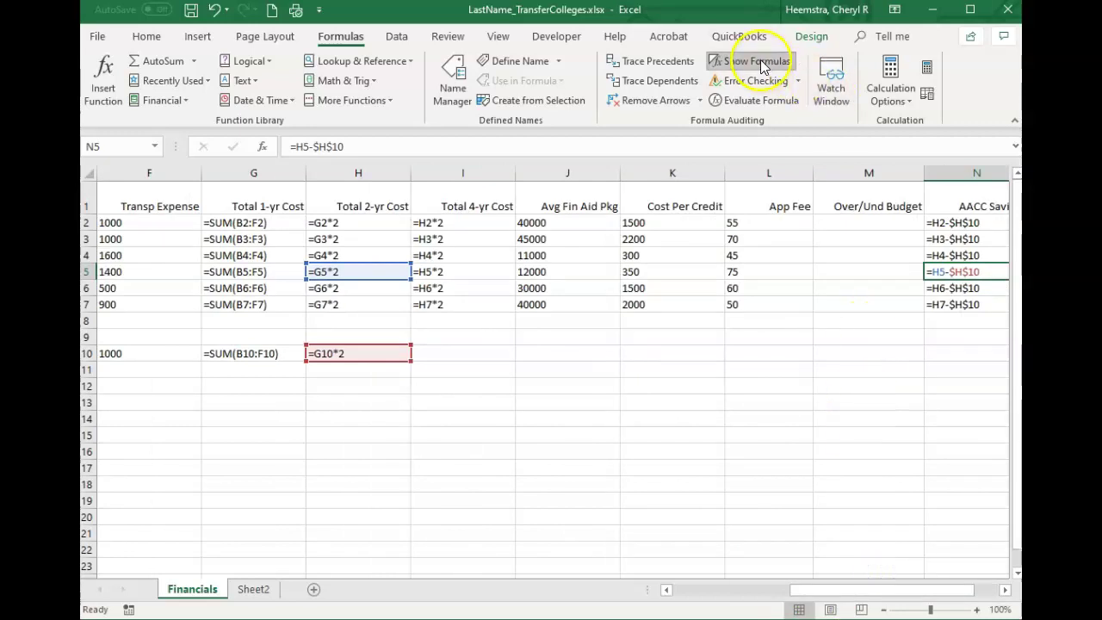
pyautogui.moveTo(880, 590); pyautogui.dragTo(787, 487)
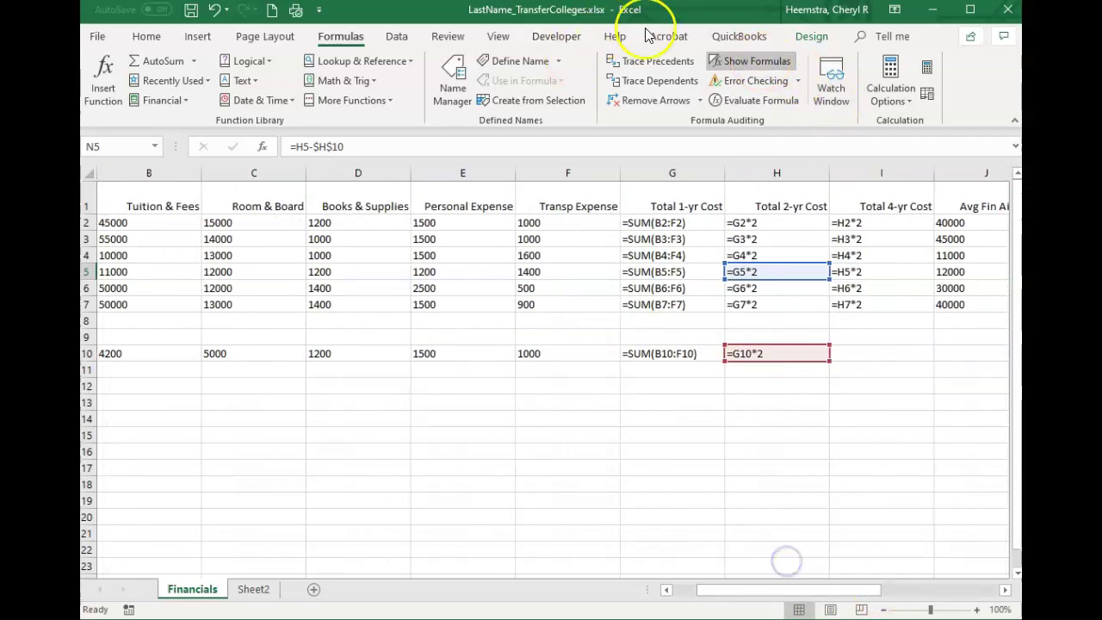
# Return the sheet to showing calculated values, then toggle the formula display on and off once more.
pyautogui.click(753, 61)
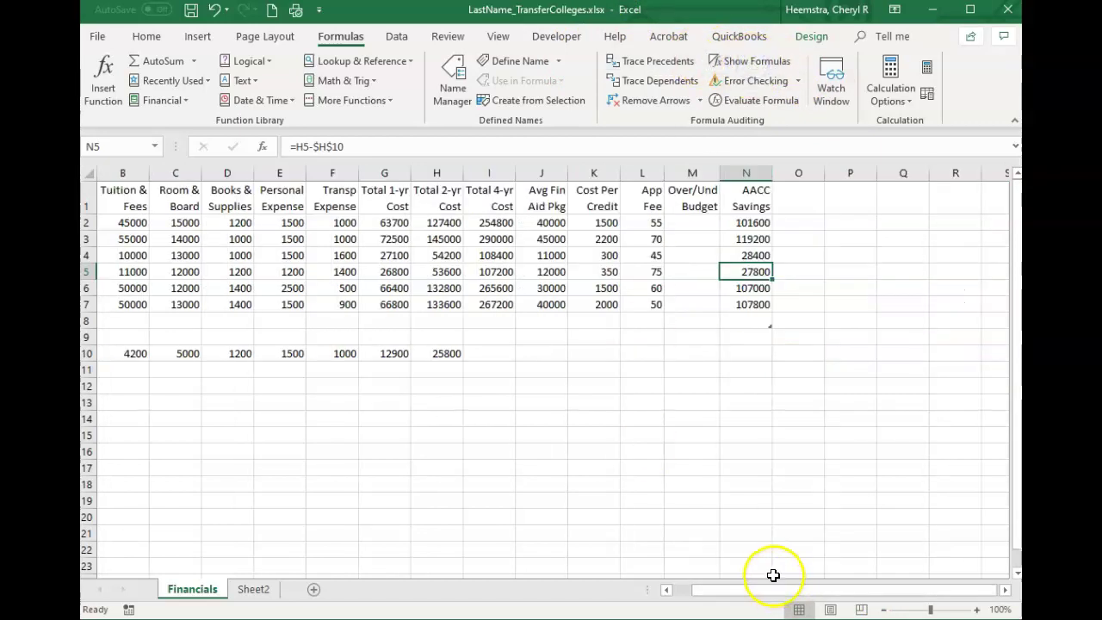
pyautogui.moveTo(777, 599); pyautogui.dragTo(748, 591)
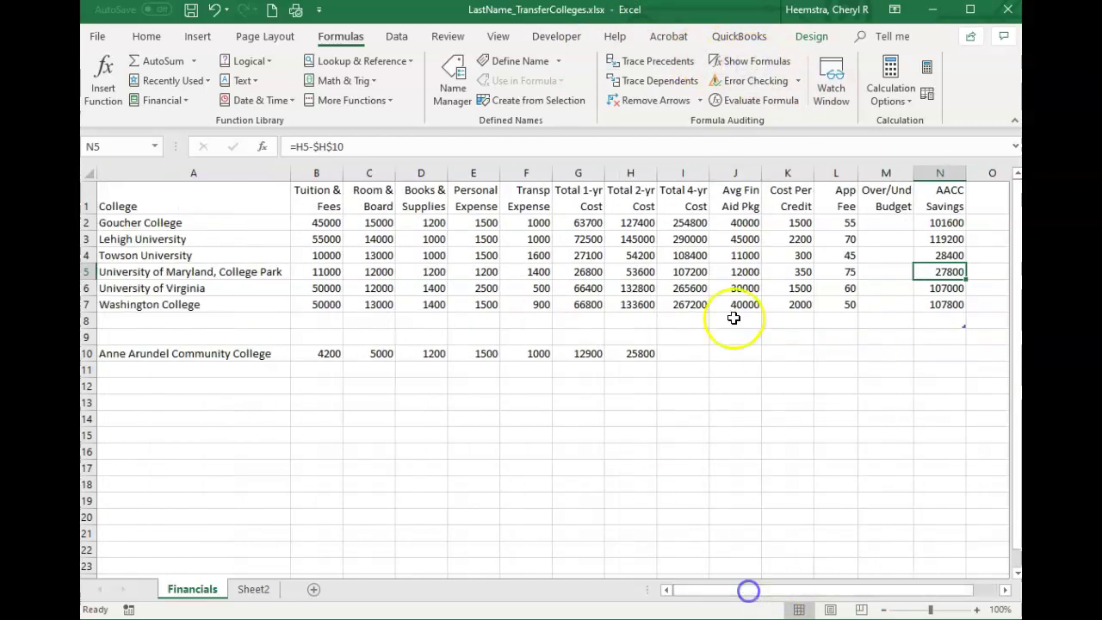
pyautogui.click(761, 62)
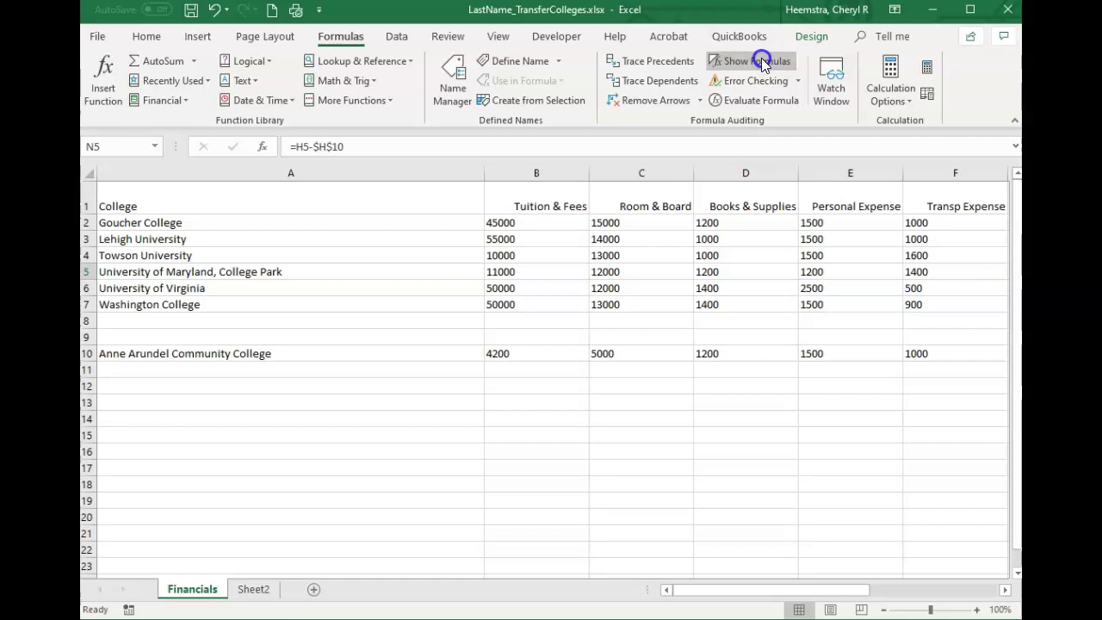
pyautogui.click(762, 62)
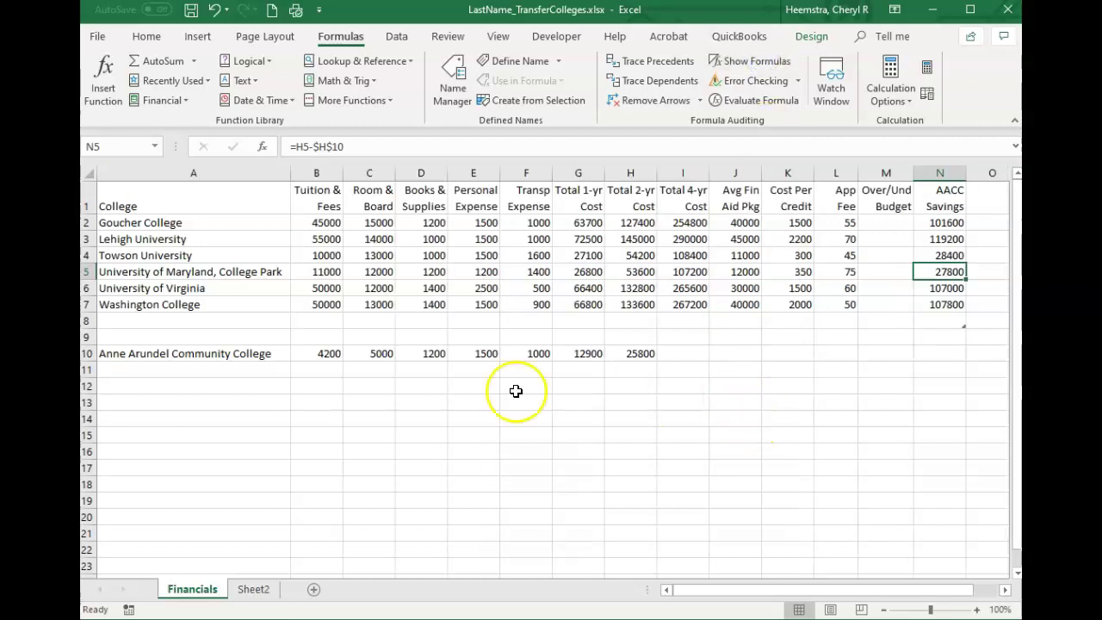